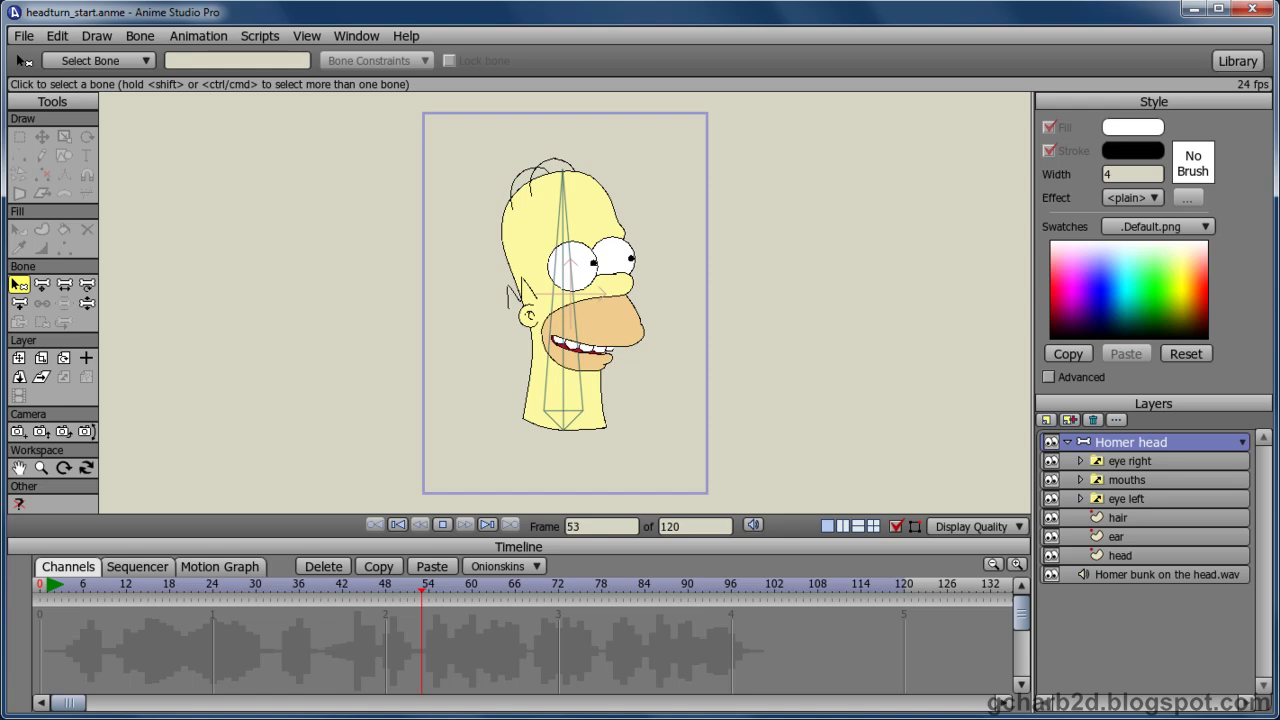
Step: Stop playback, flip the Homer head layer horizontally at frame 40, and flip it back at frame 51
{"action": "key", "text": "space"}
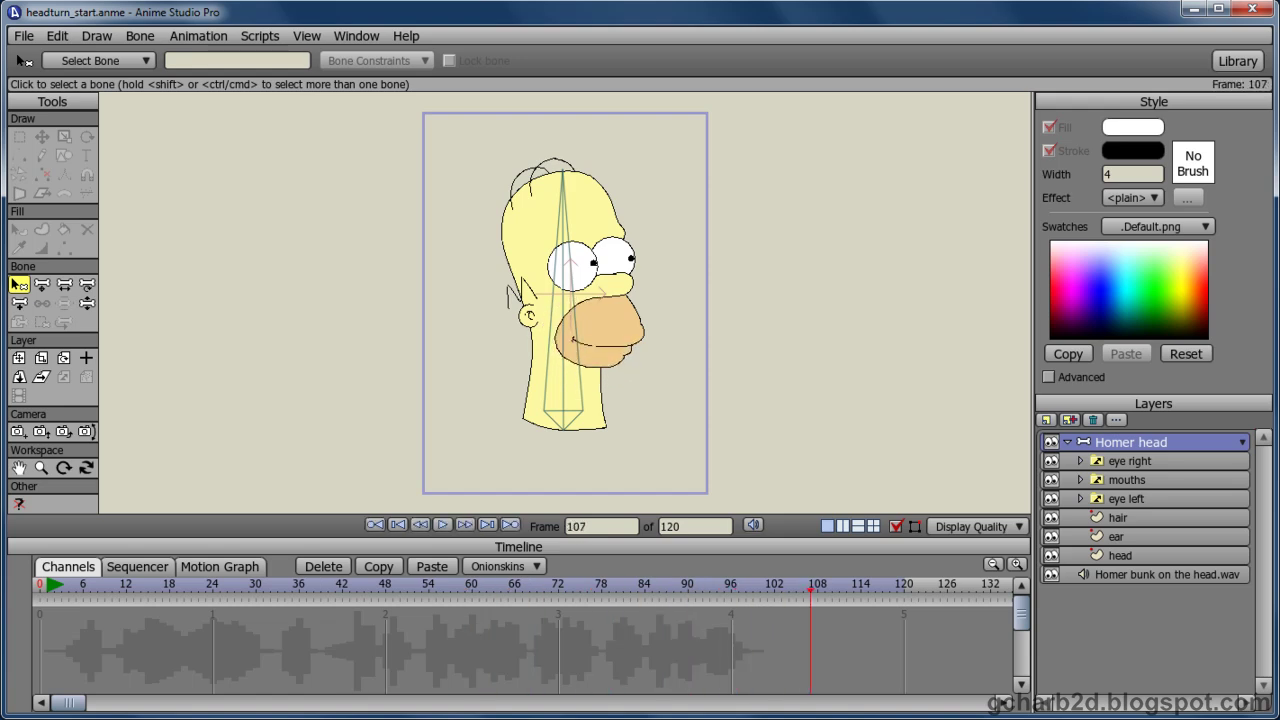
{"action": "left_click", "coordinate": [404, 524]}
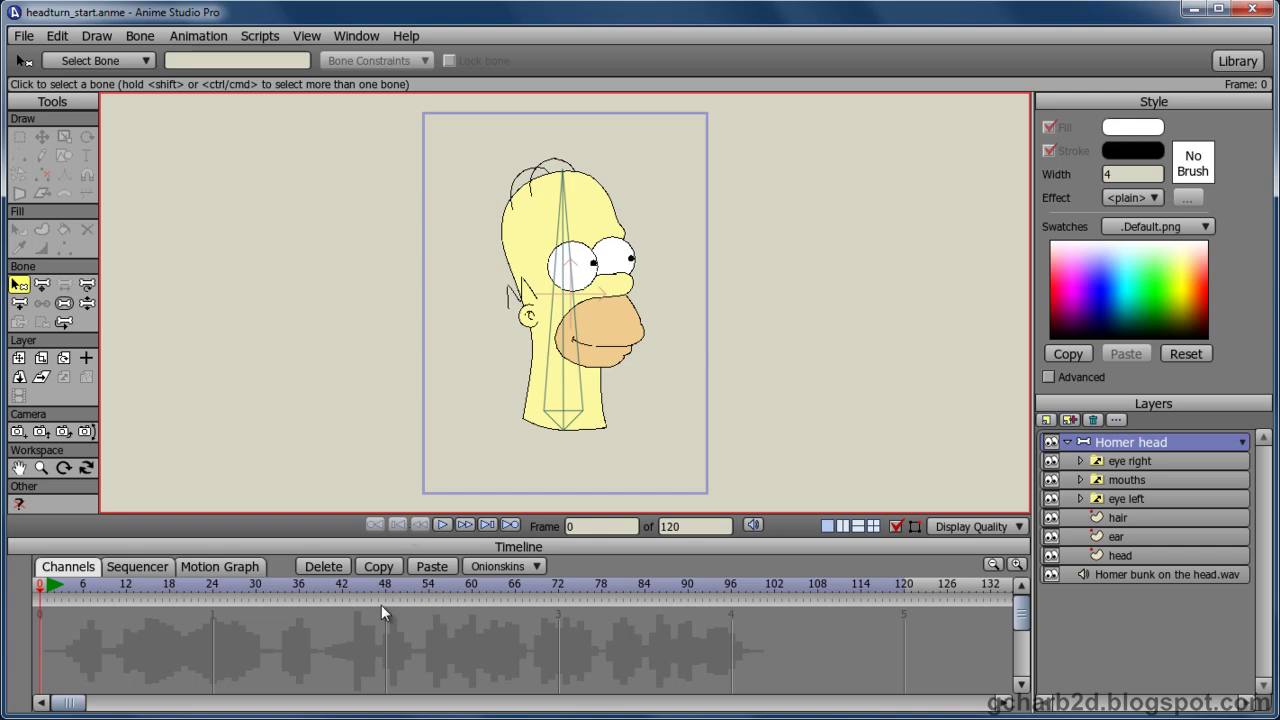
{"action": "left_click_drag", "start_coordinate": [262, 585], "coordinate": [330, 598]}
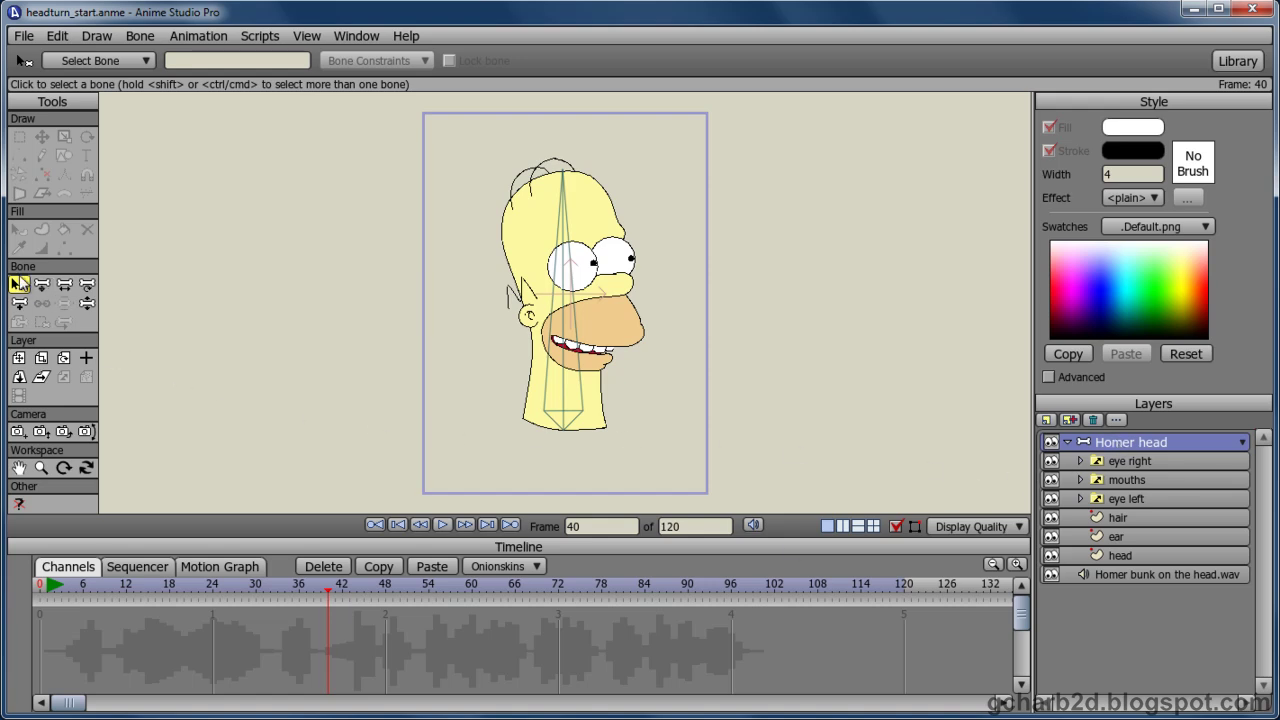
{"action": "key", "text": "t"}
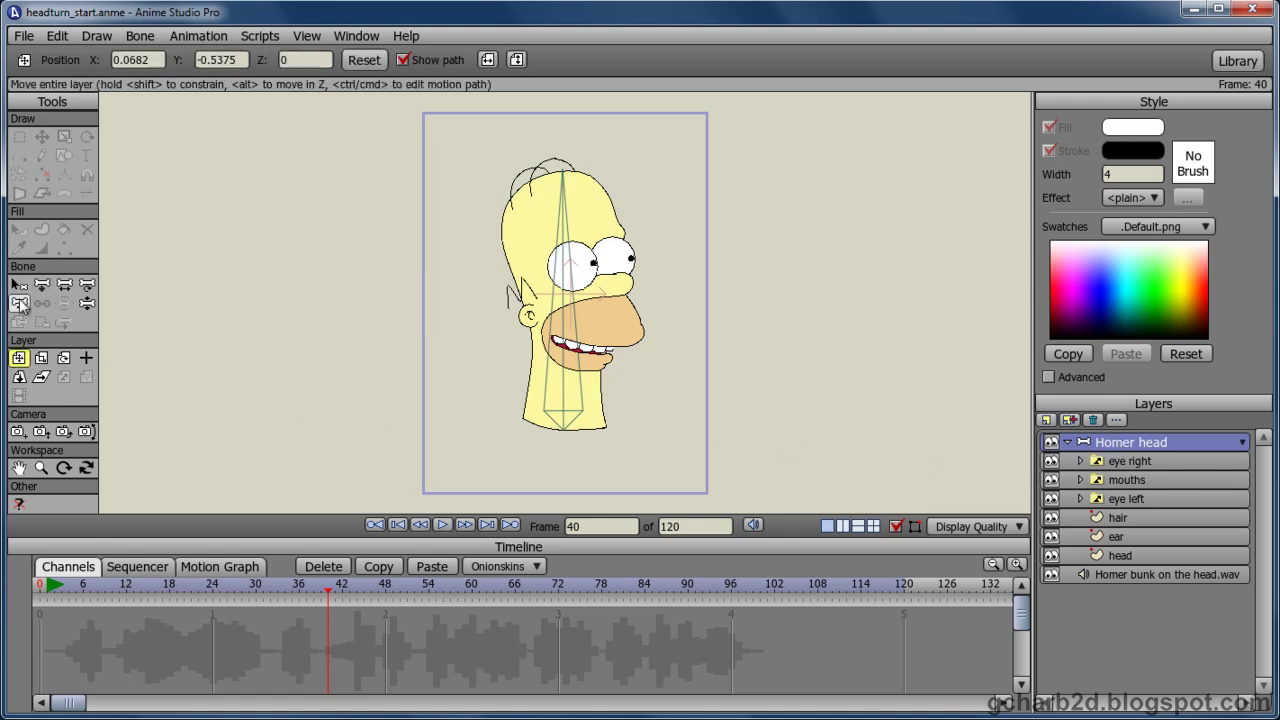
{"action": "left_click", "coordinate": [488, 60]}
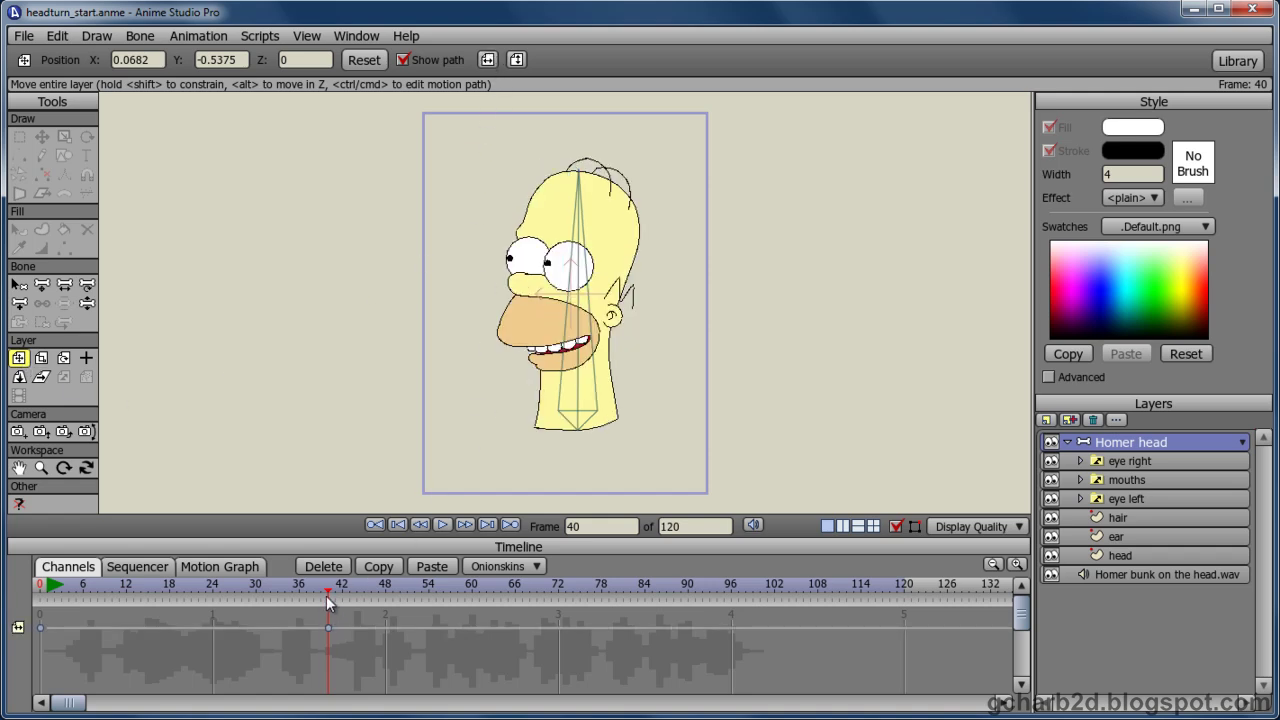
{"action": "left_click_drag", "start_coordinate": [329, 591], "coordinate": [409, 610]}
{"action": "left_click", "coordinate": [488, 60]}
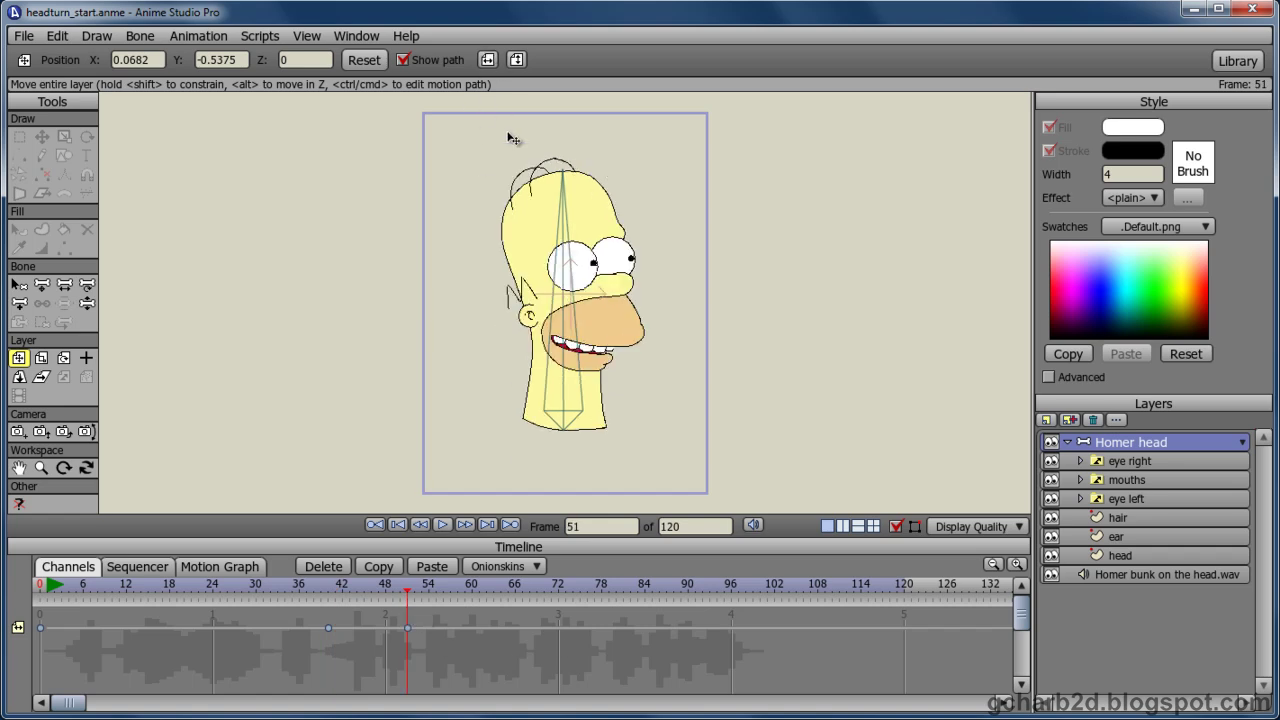
Step: Play the animation from the first frame to check the timing of the head flips
{"action": "left_click", "coordinate": [420, 523]}
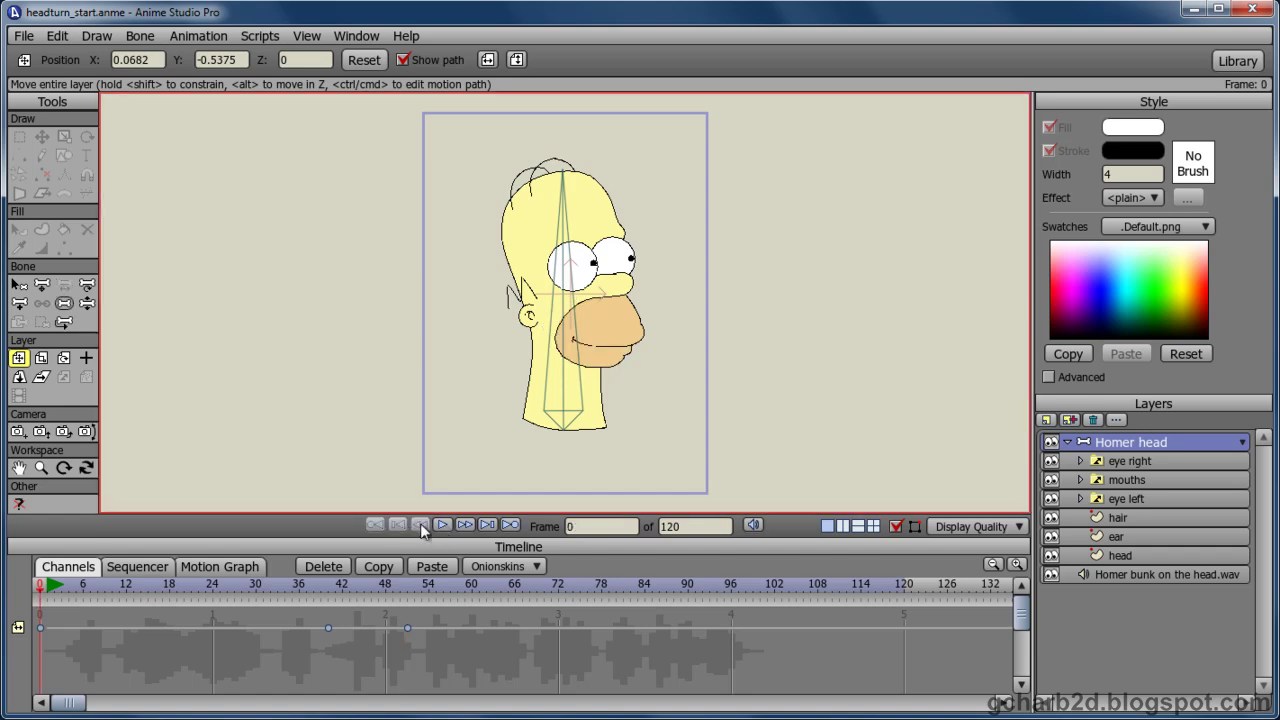
{"action": "left_click", "coordinate": [442, 524]}
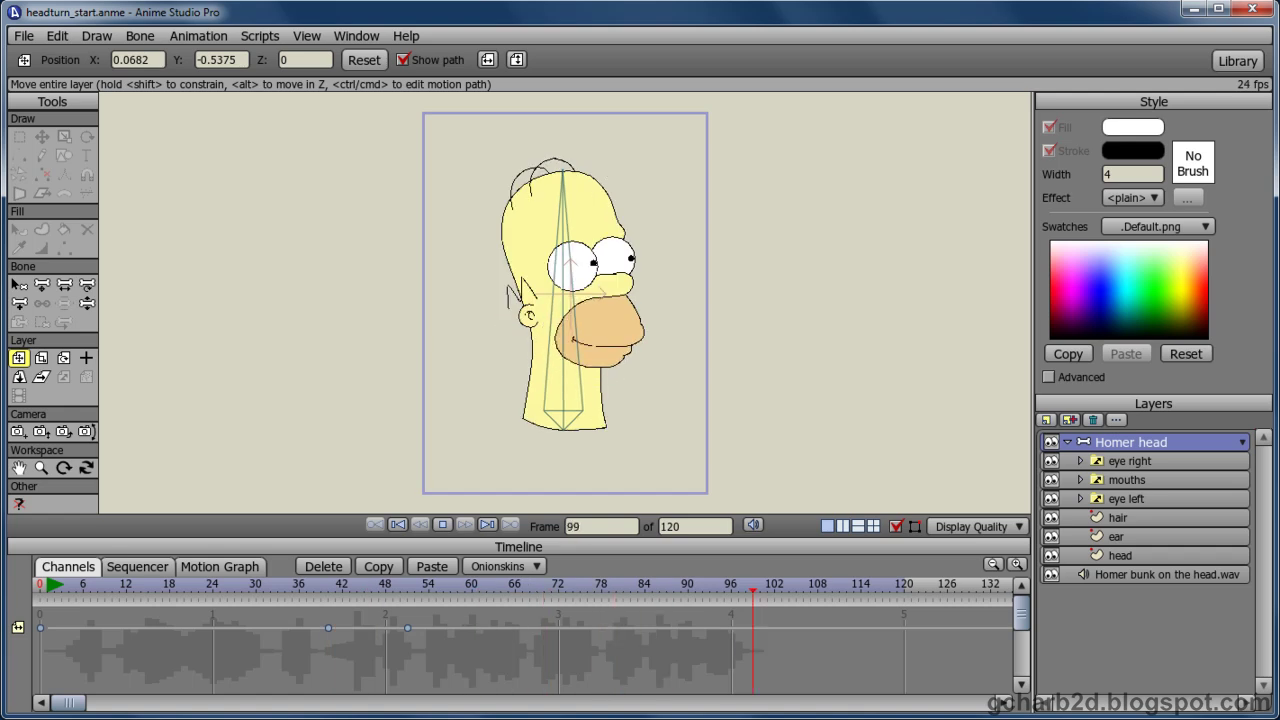
{"action": "key", "text": "space"}
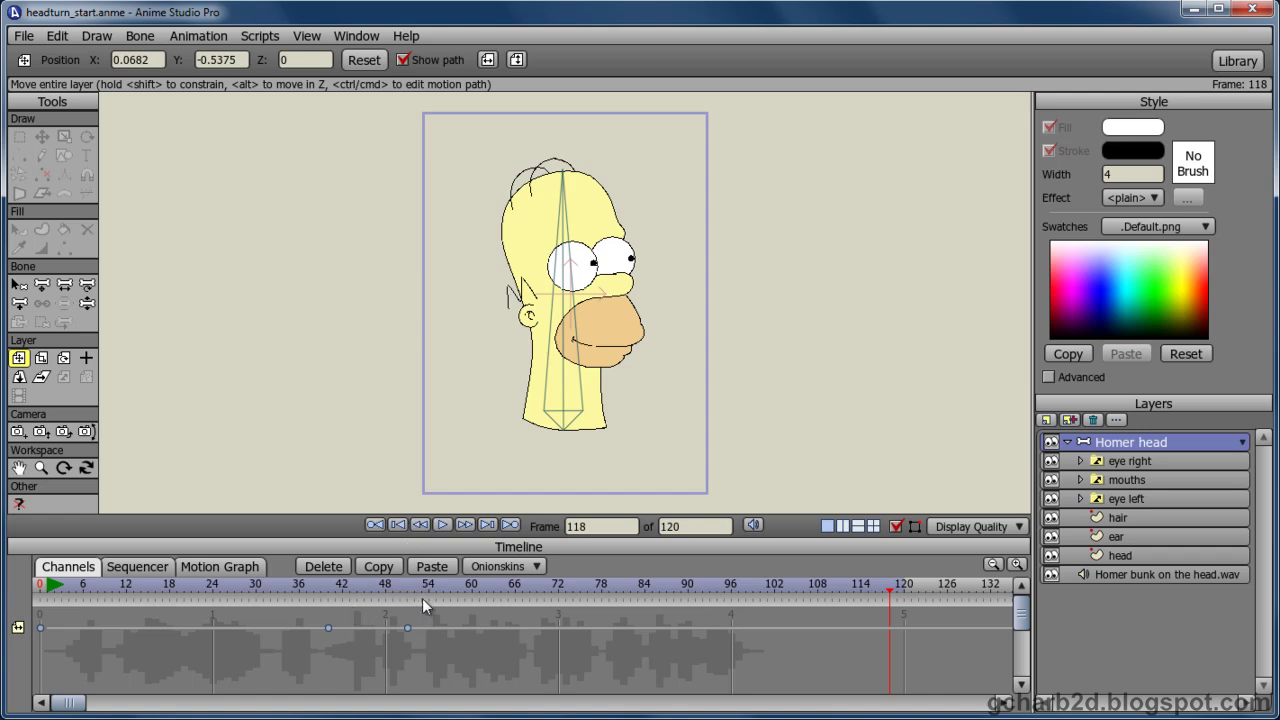
Step: Key the head bone's rotation at its reset angle on frame 69
{"action": "left_click_drag", "start_coordinate": [428, 595], "coordinate": [537, 602]}
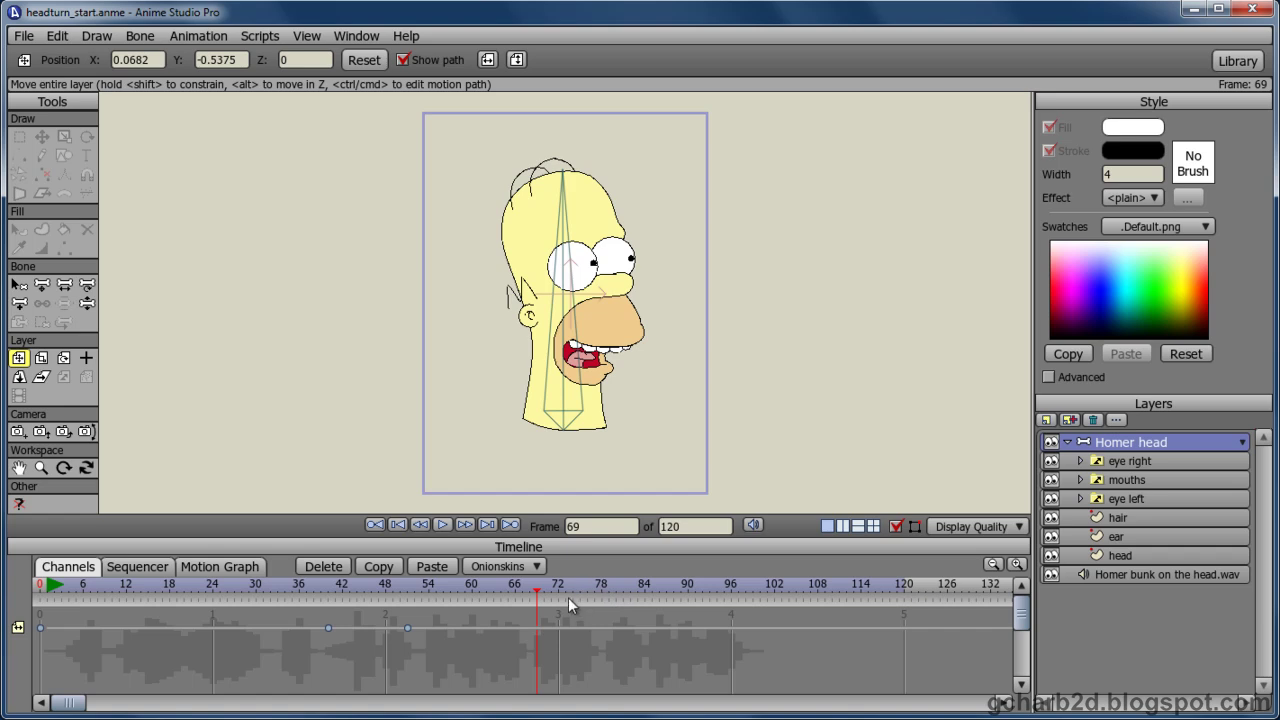
{"action": "key", "text": "r"}
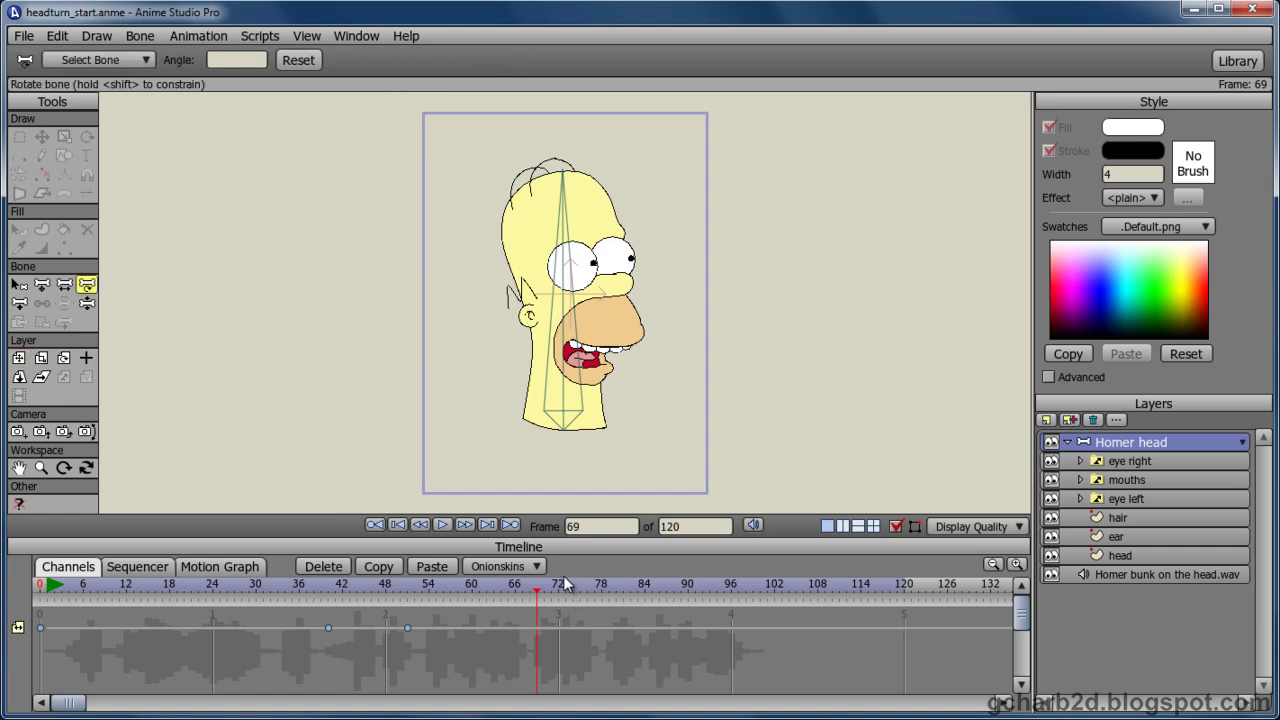
{"action": "left_click", "coordinate": [570, 376]}
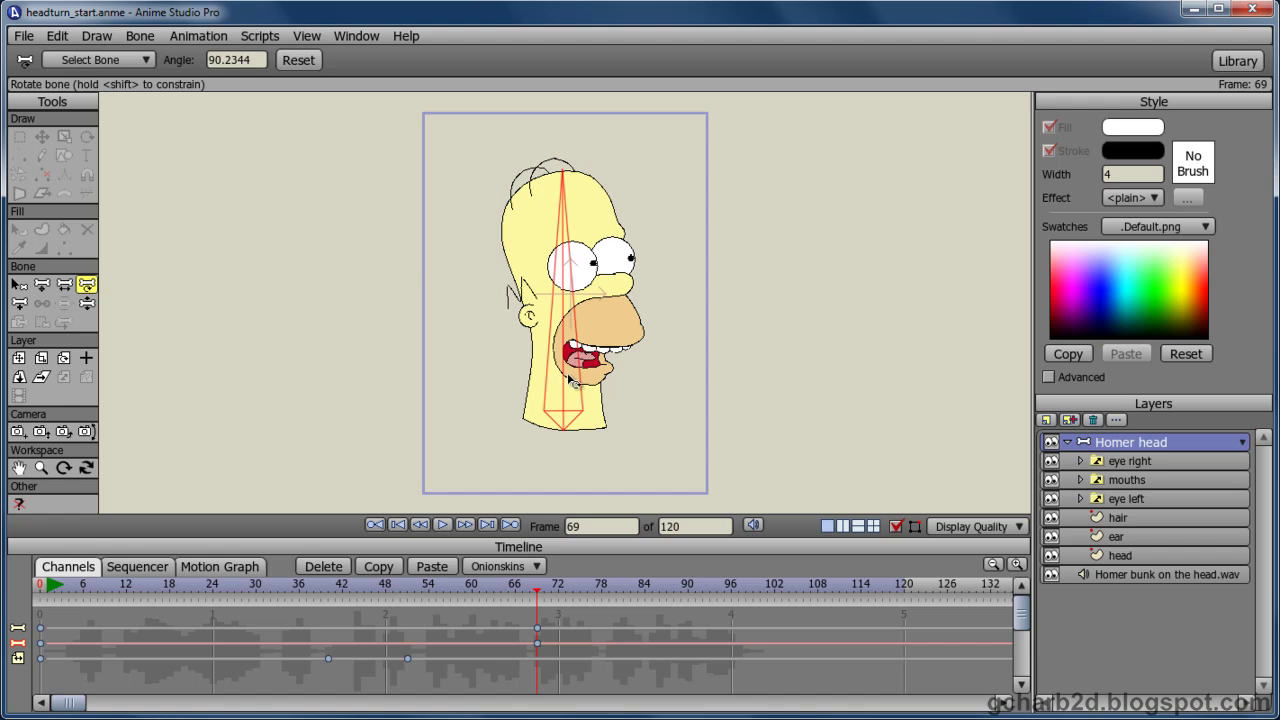
{"action": "left_click", "coordinate": [303, 61]}
Step: Tilt the head bone forward at frame 72 with its angle set to 80
{"action": "key", "text": "Right"}
{"action": "key", "text": "Right"}
{"action": "key", "text": "Right"}
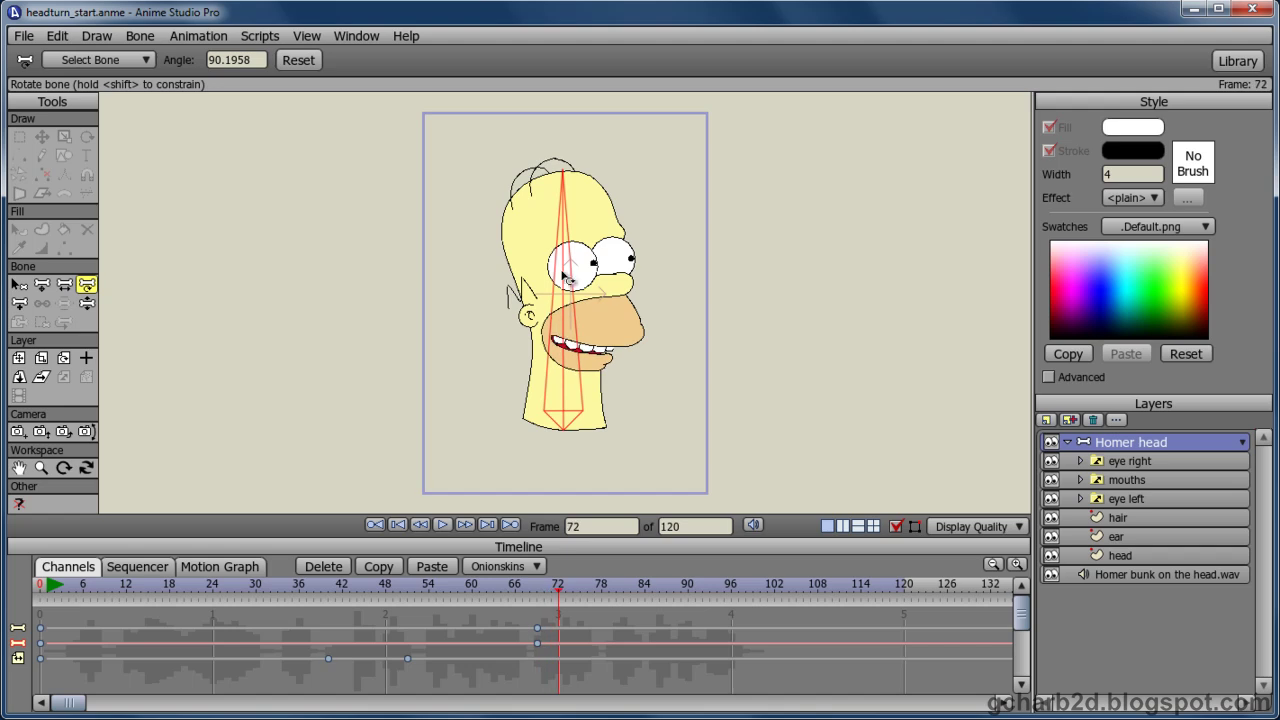
{"action": "left_click_drag", "start_coordinate": [567, 282], "coordinate": [598, 288]}
{"action": "left_click_drag", "start_coordinate": [257, 60], "coordinate": [178, 64]}
{"action": "type", "text": "80"}
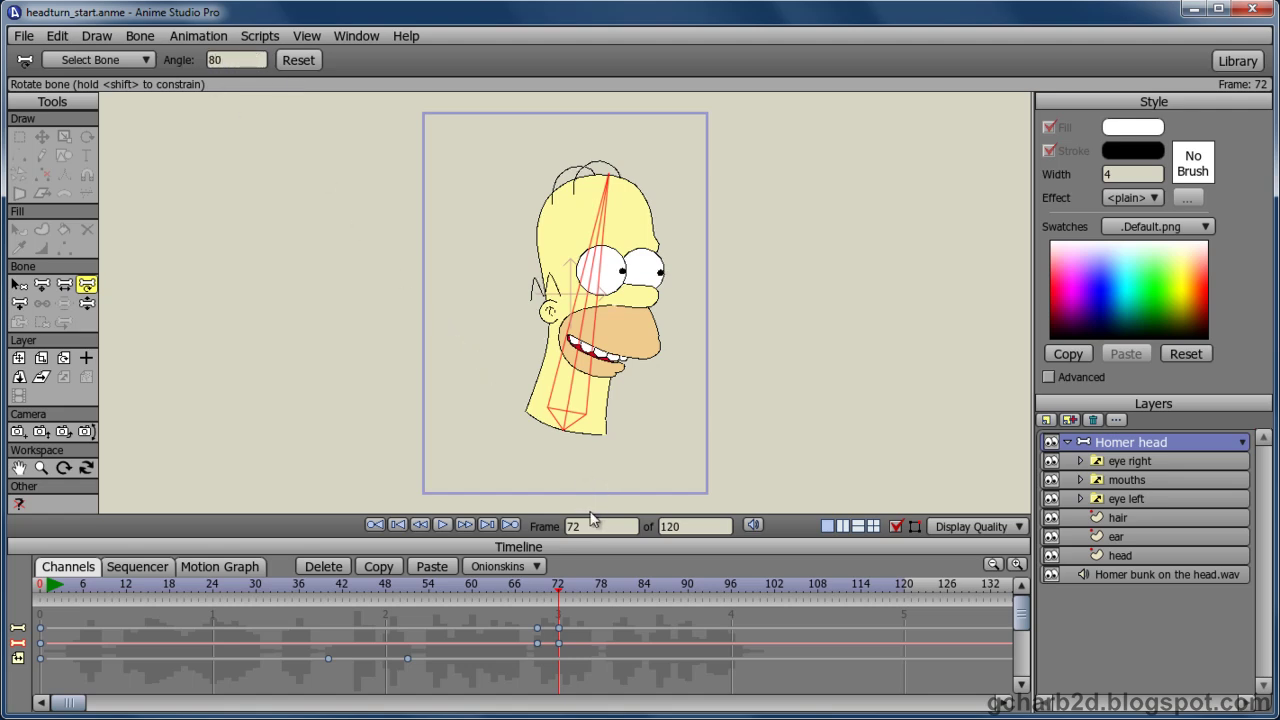
Step: Reset the head bone's angle at frame 74 and rotate it slightly backward to about 92 degrees
{"action": "left_click", "coordinate": [572, 587]}
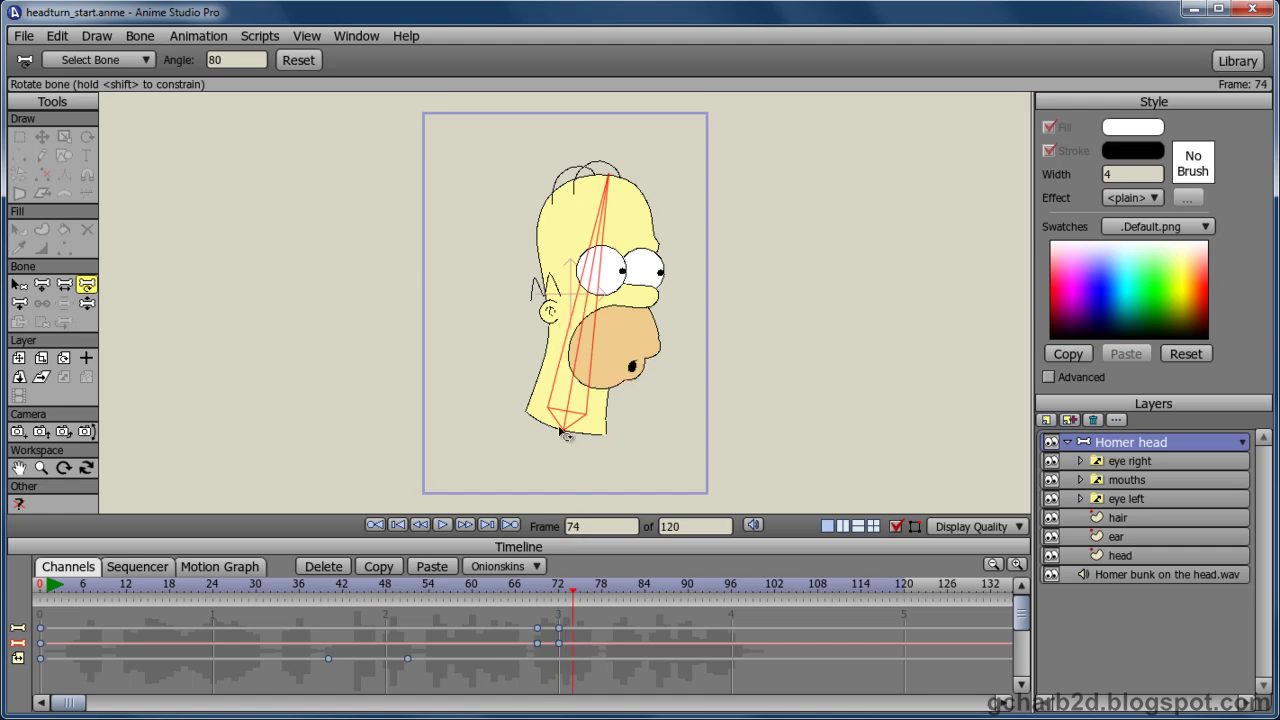
{"action": "left_click", "coordinate": [318, 60]}
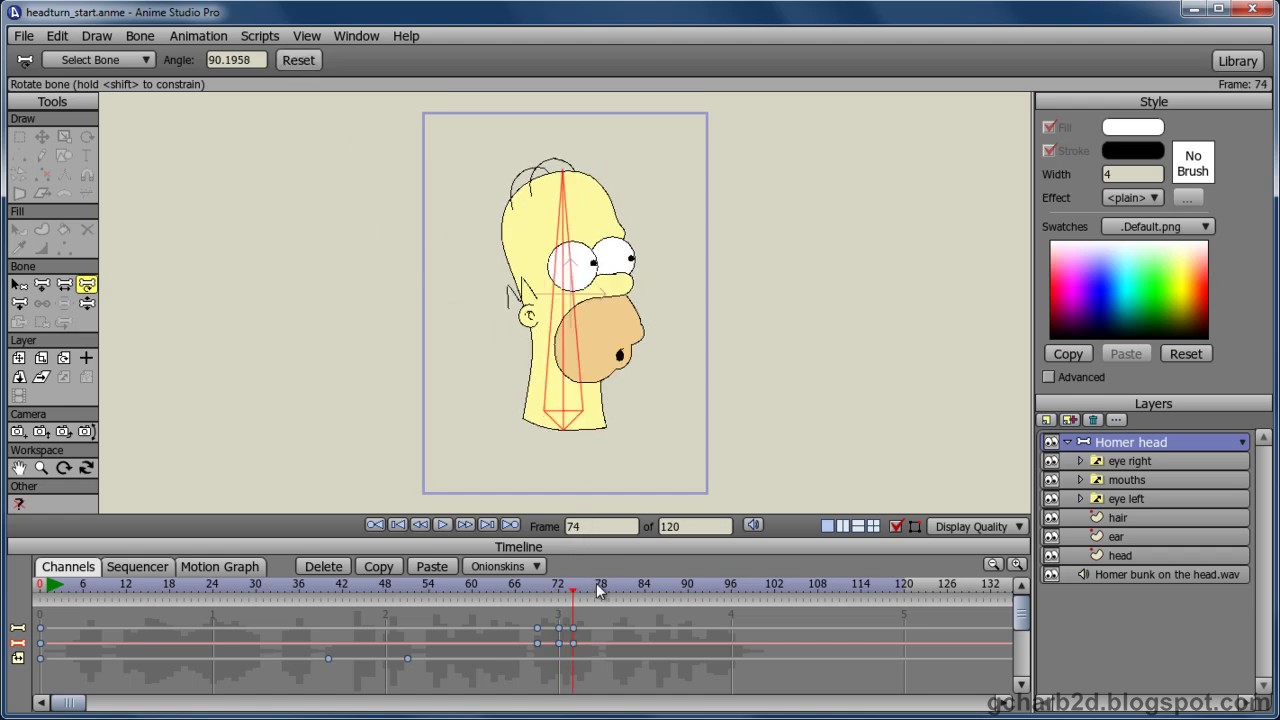
{"action": "mouse_move", "coordinate": [576, 592]}
{"action": "left_mouse_down"}
{"action": "mouse_move", "coordinate": [645, 600]}
{"action": "mouse_move", "coordinate": [574, 593]}
{"action": "left_mouse_up"}
{"action": "left_click_drag", "start_coordinate": [566, 287], "coordinate": [561, 291]}
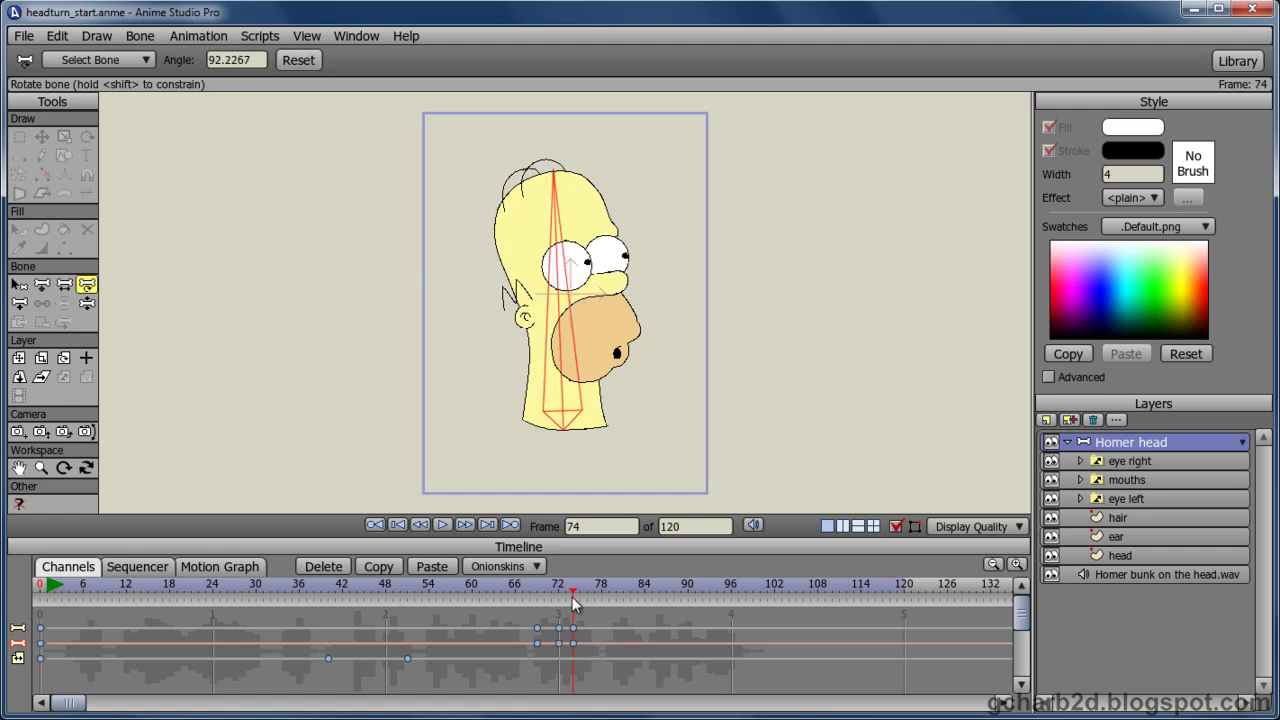
Step: Copy the head bone's keyframes from frame 74 and paste them at frame 89
{"action": "left_click_drag", "start_coordinate": [575, 594], "coordinate": [681, 636]}
{"action": "left_click", "coordinate": [378, 566]}
{"action": "left_click", "coordinate": [432, 566]}
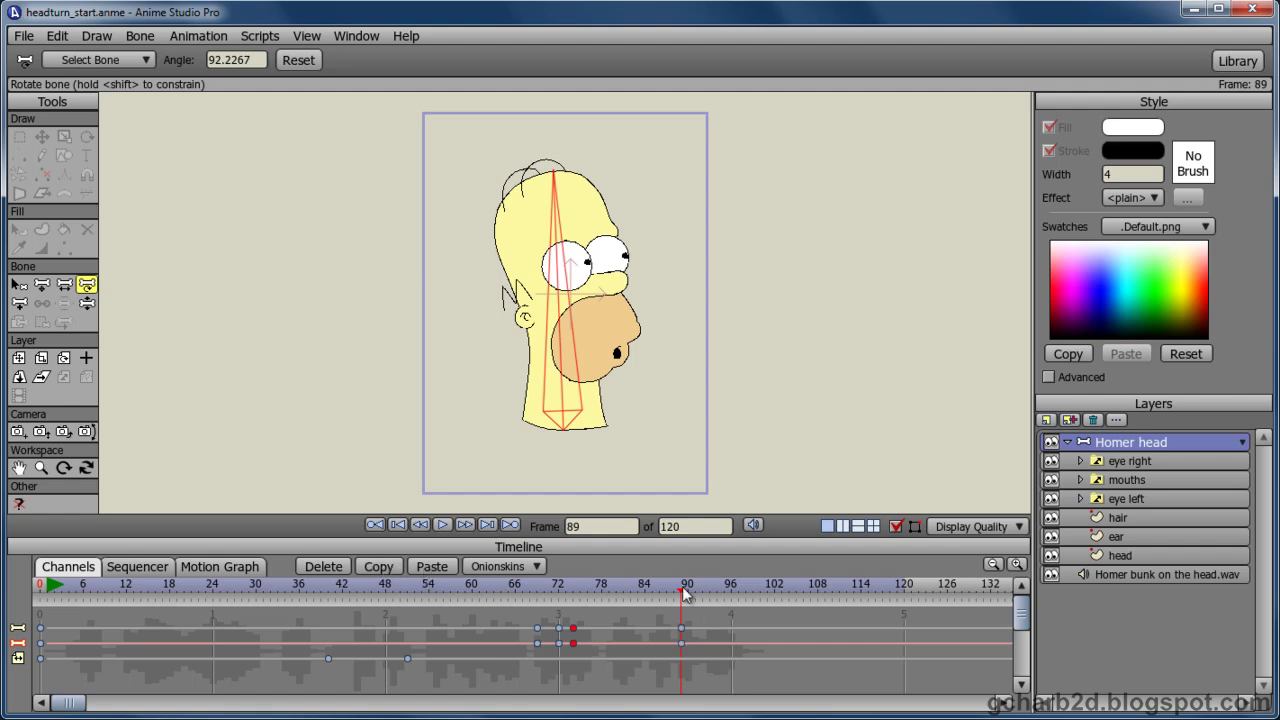
Step: Rotate the head bone forward to about 81 degrees at frame 92 and reset its angle at frame 94
{"action": "key", "text": "ctrl+Right"}
{"action": "key", "text": "ctrl+Right"}
{"action": "key", "text": "ctrl+Right"}
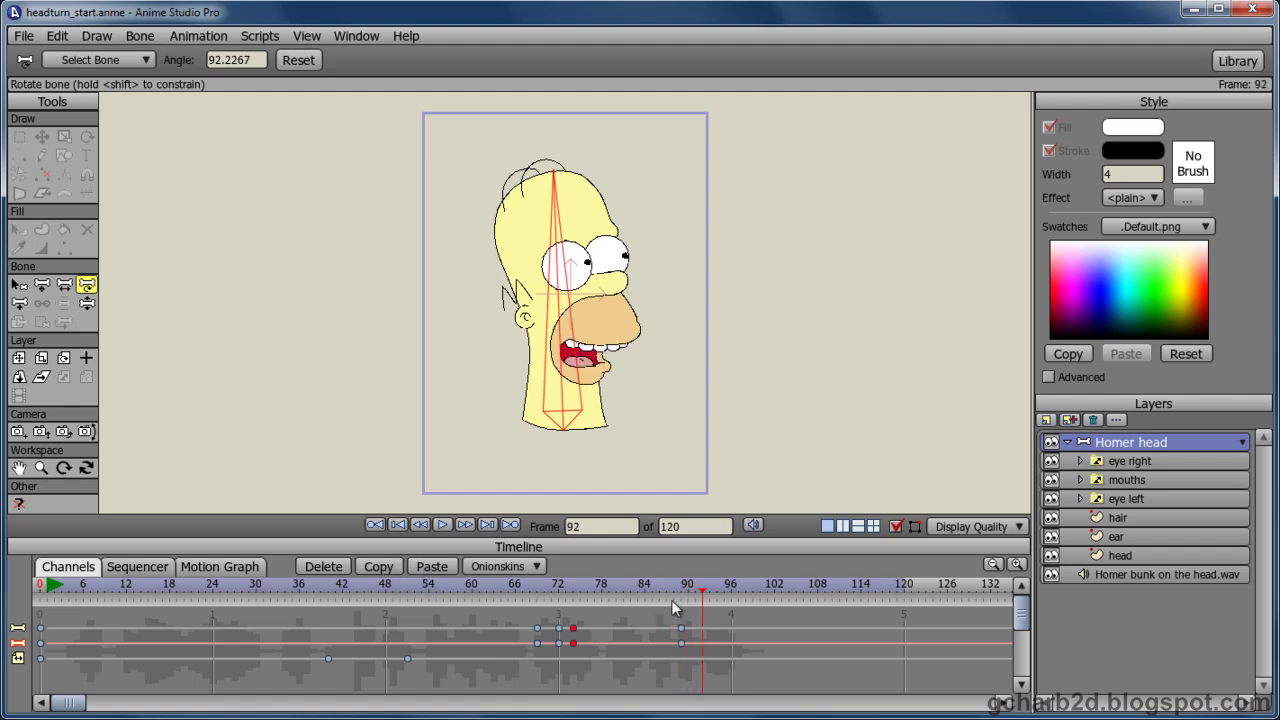
{"action": "left_click_drag", "start_coordinate": [584, 372], "coordinate": [588, 380]}
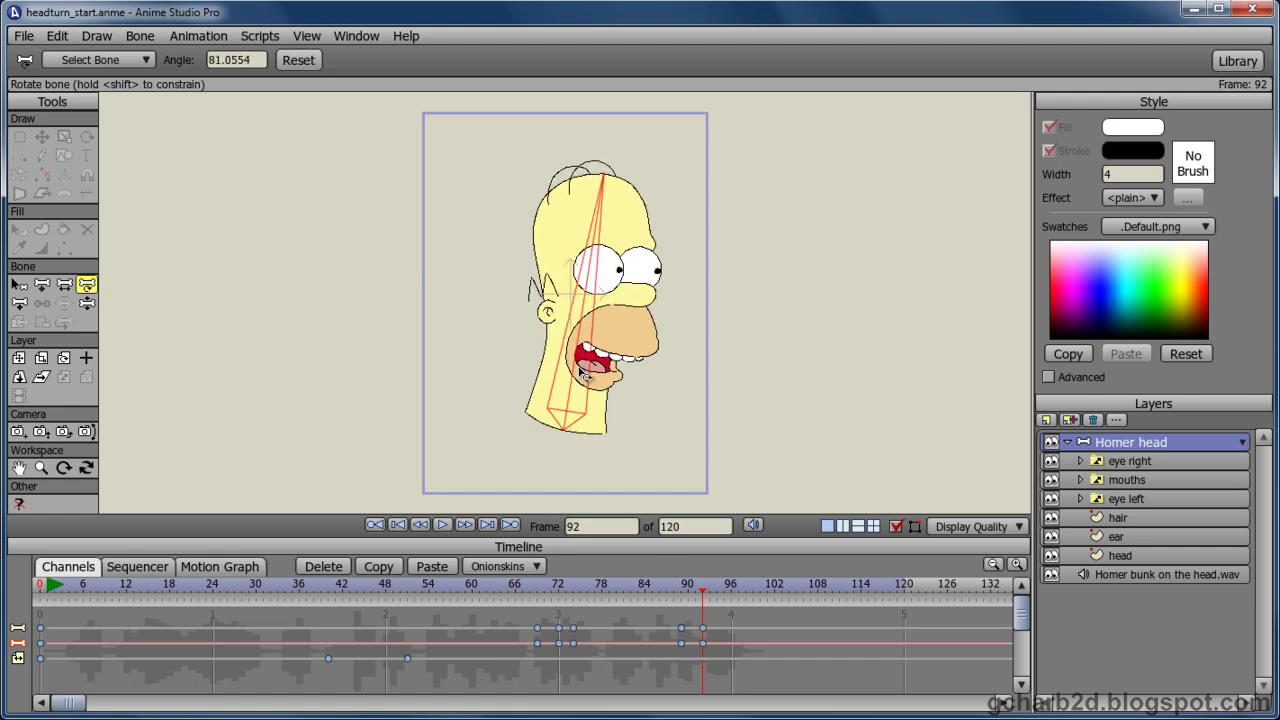
{"action": "key", "text": "Right"}
{"action": "key", "text": "Right"}
{"action": "left_click", "coordinate": [299, 61]}
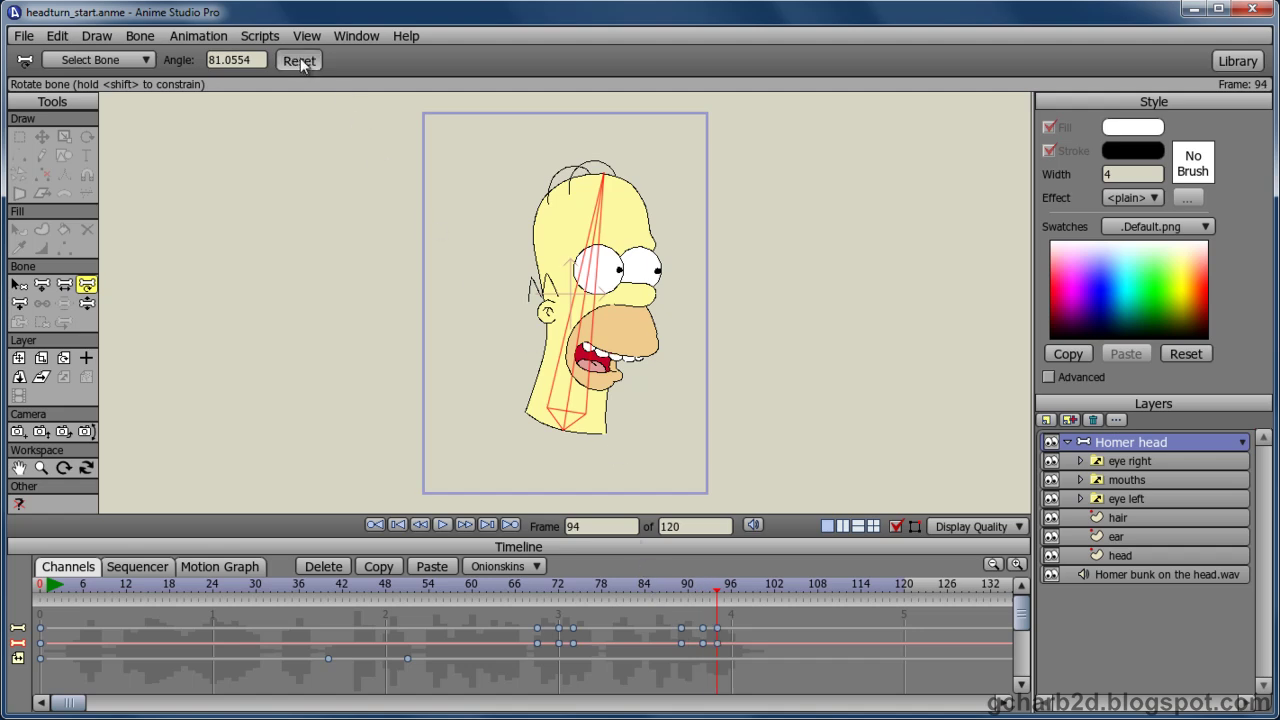
Step: Play the animation from the first frame to review the head nods
{"action": "left_click", "coordinate": [422, 527]}
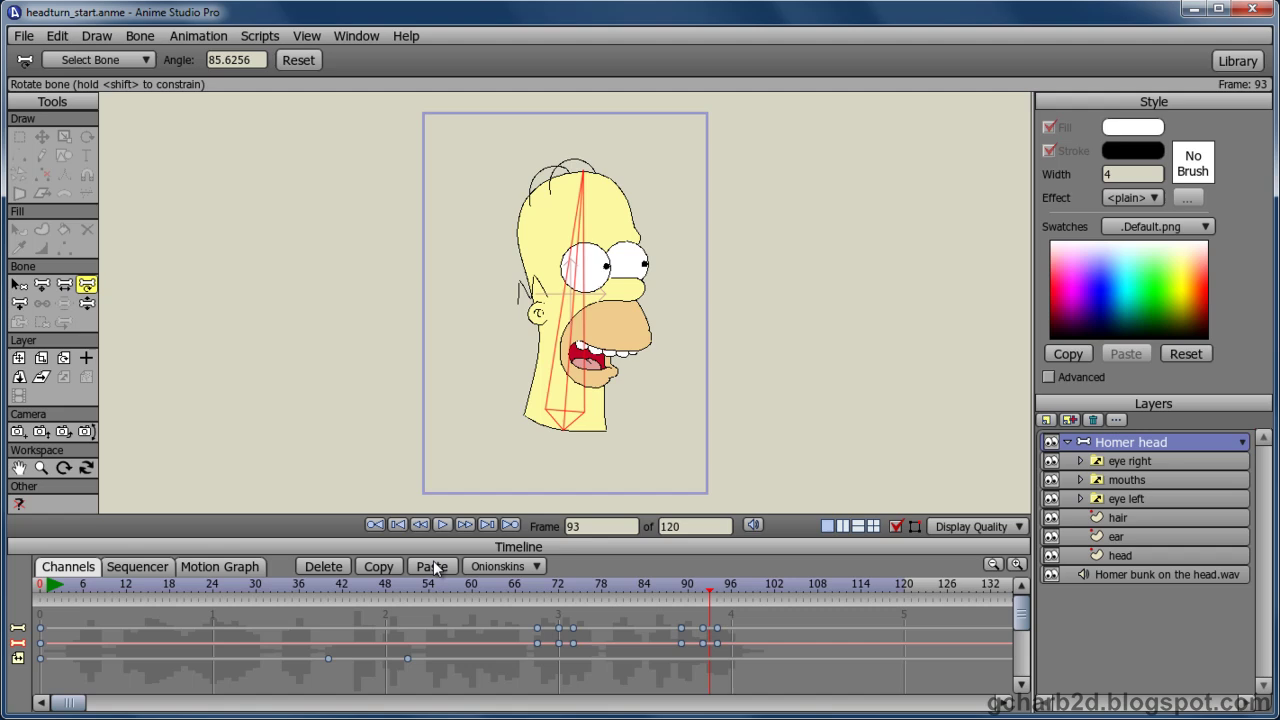
{"action": "left_click", "coordinate": [397, 525]}
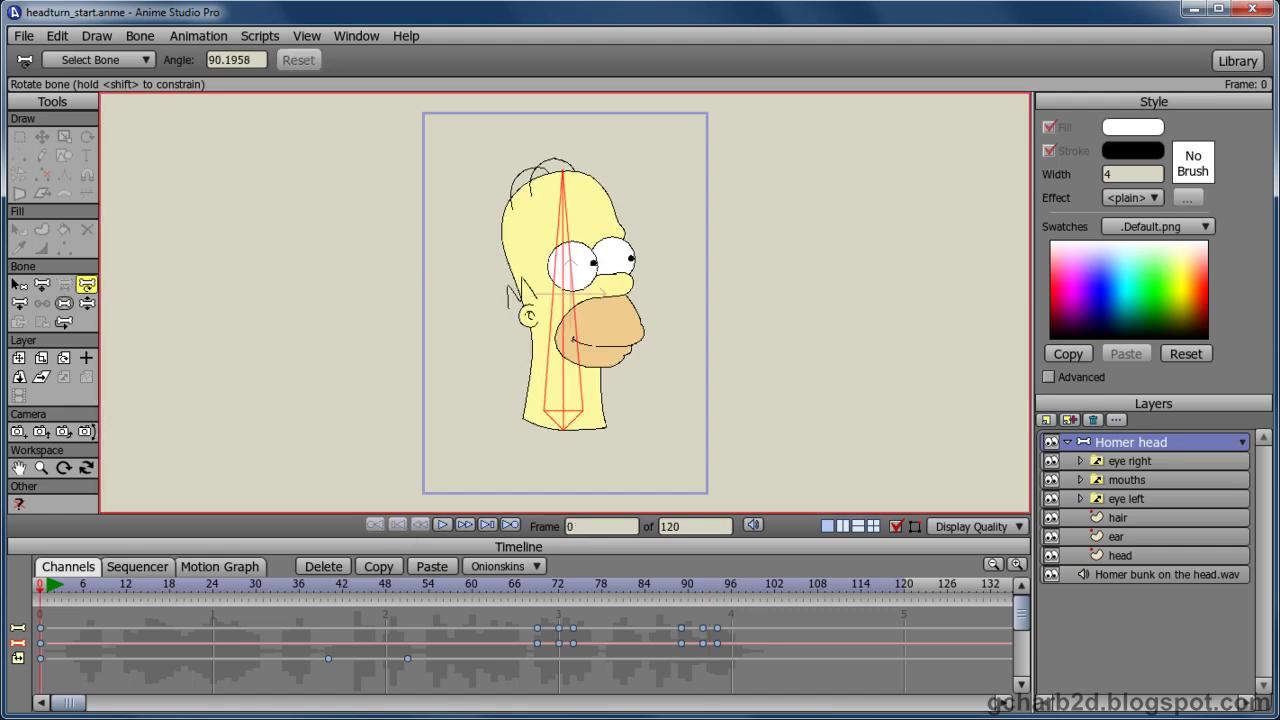
{"action": "left_click", "coordinate": [441, 525]}
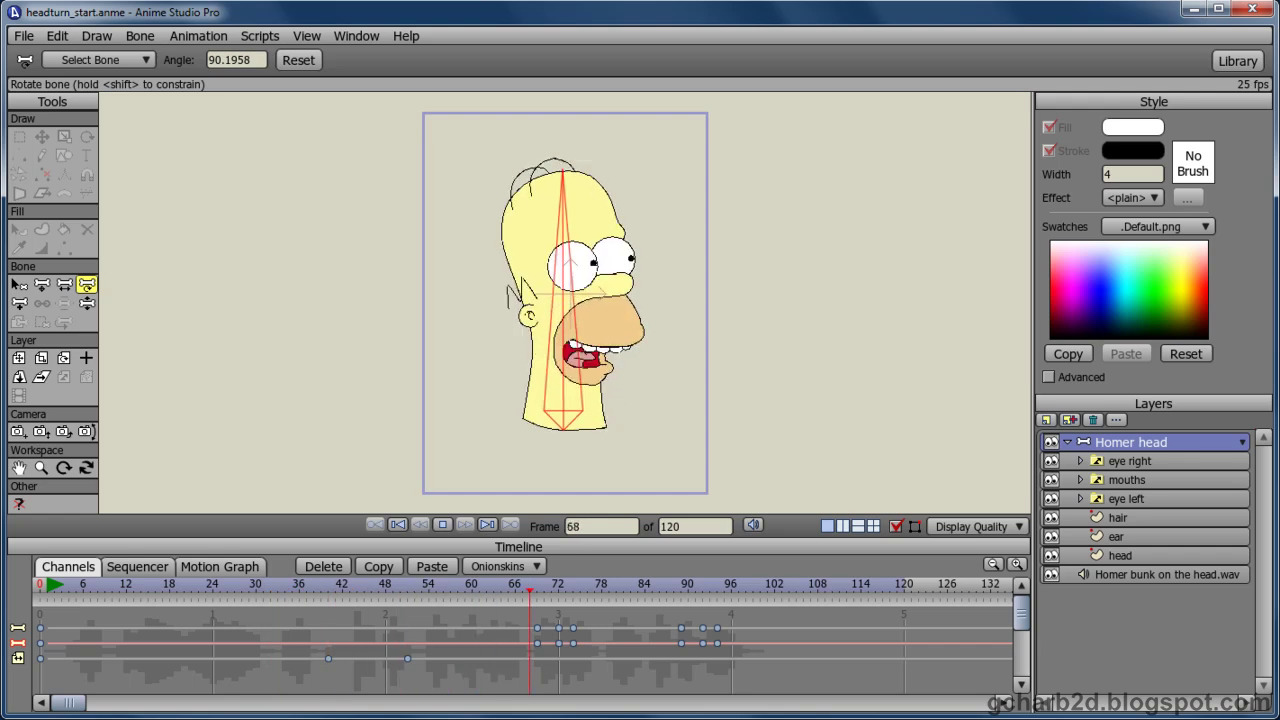
{"action": "key", "text": "space"}
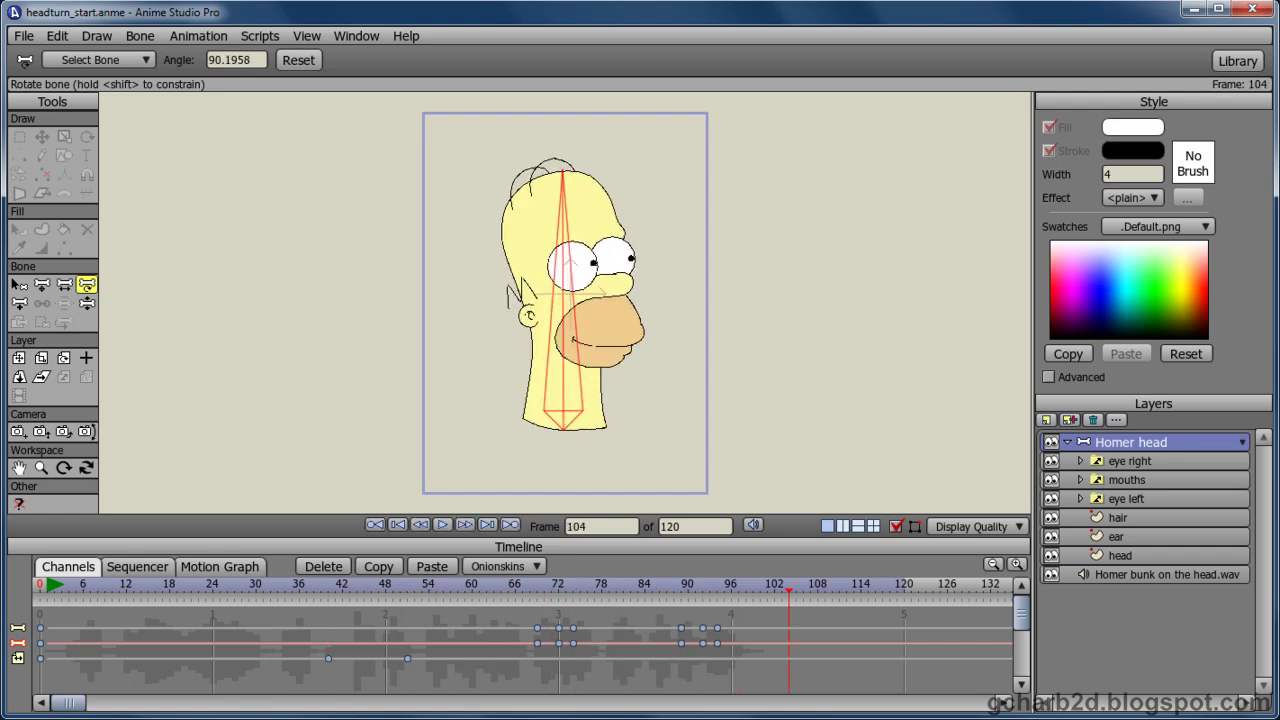
Step: Adjust the head bone's angle at frame 92 to about 86 degrees and replay the animation from the start
{"action": "left_click_drag", "start_coordinate": [790, 592], "coordinate": [704, 597]}
{"action": "left_click_drag", "start_coordinate": [583, 325], "coordinate": [590, 337]}
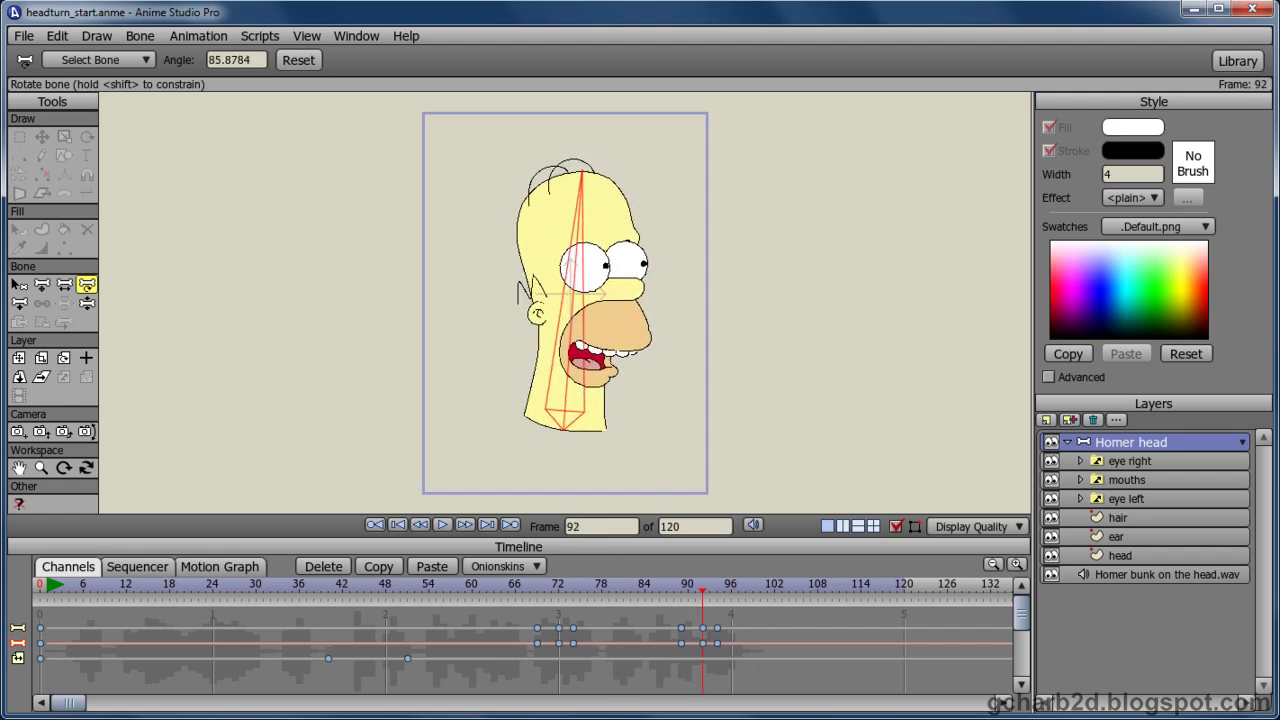
{"action": "left_click", "coordinate": [398, 526]}
{"action": "left_click", "coordinate": [442, 526]}
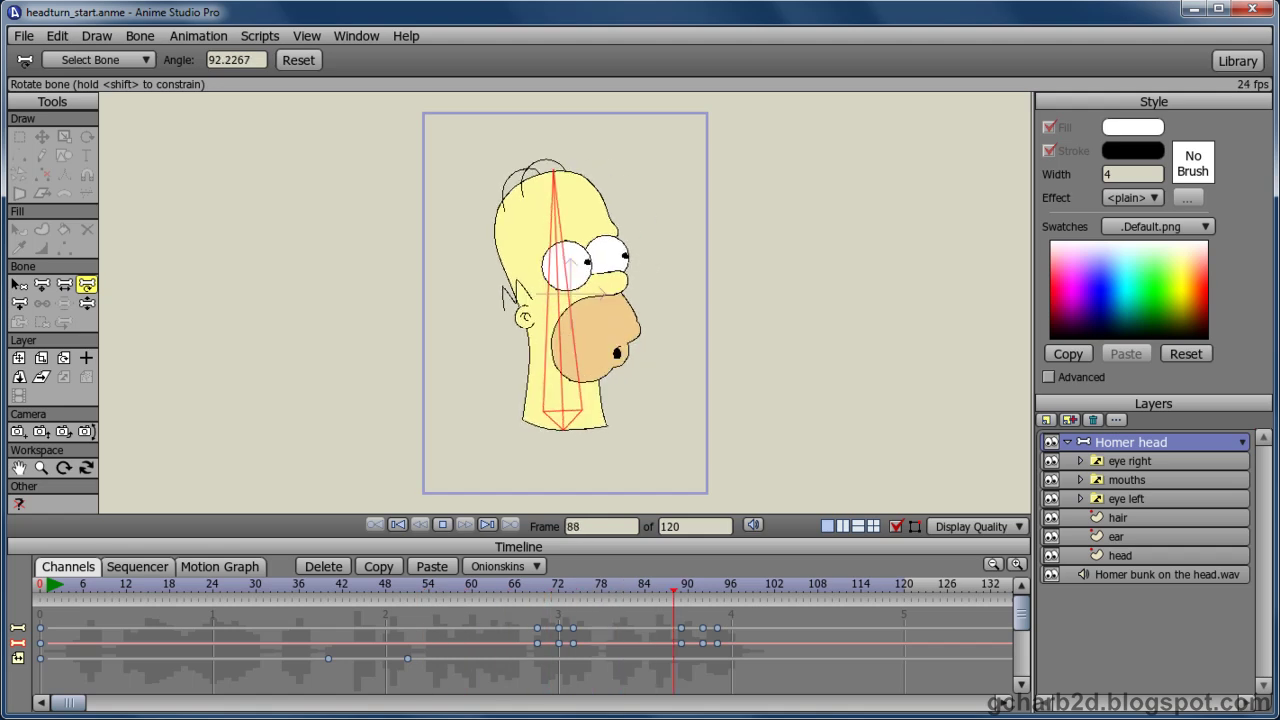
{"action": "key", "text": "space"}
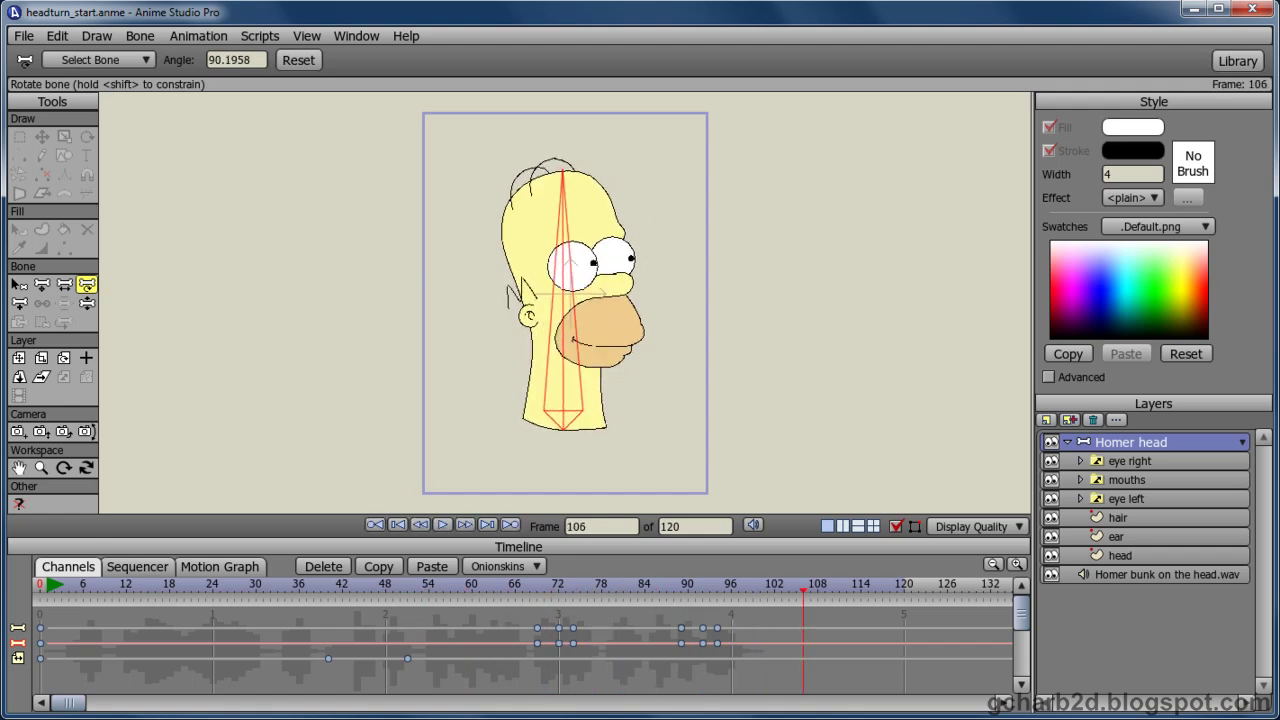
Step: Key the head bone at its rest angle on frame 34, six frames before the first head flip
{"action": "left_click", "coordinate": [325, 580]}
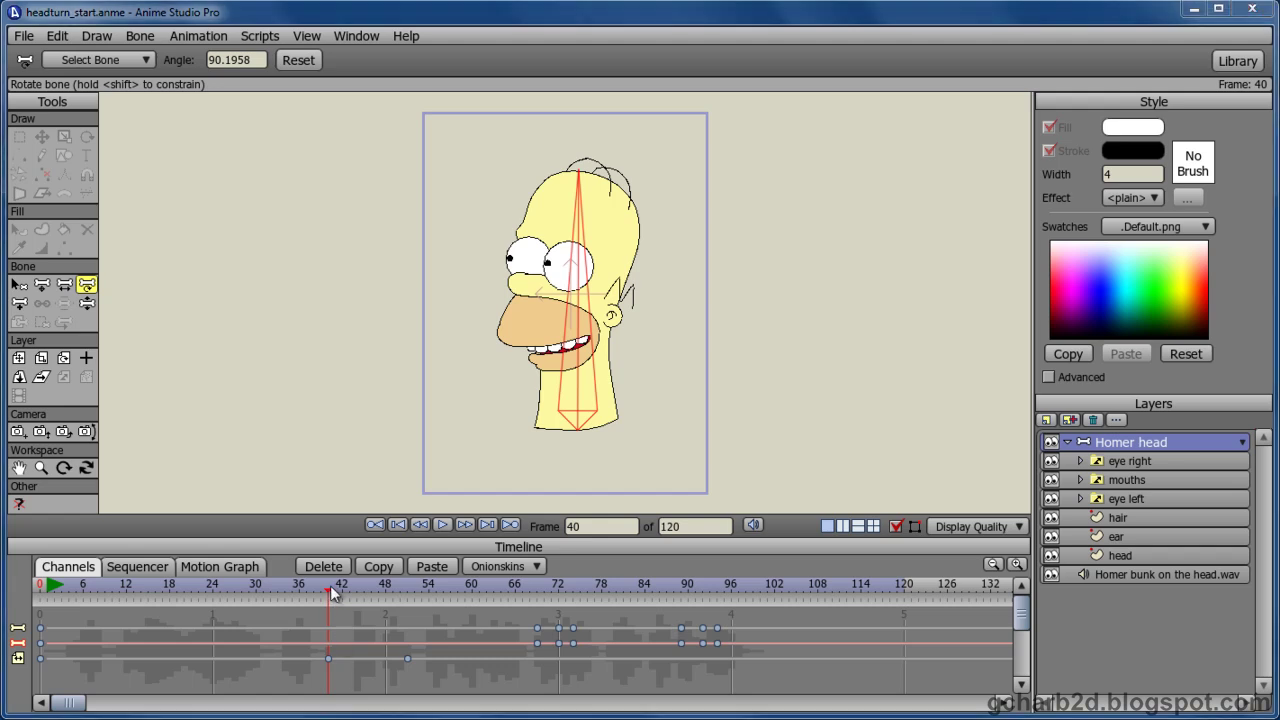
{"action": "key", "text": "Left"}
{"action": "key", "text": "Left"}
{"action": "key", "text": "Left"}
{"action": "key", "text": "Left"}
{"action": "key", "text": "Left"}
{"action": "key", "text": "Left"}
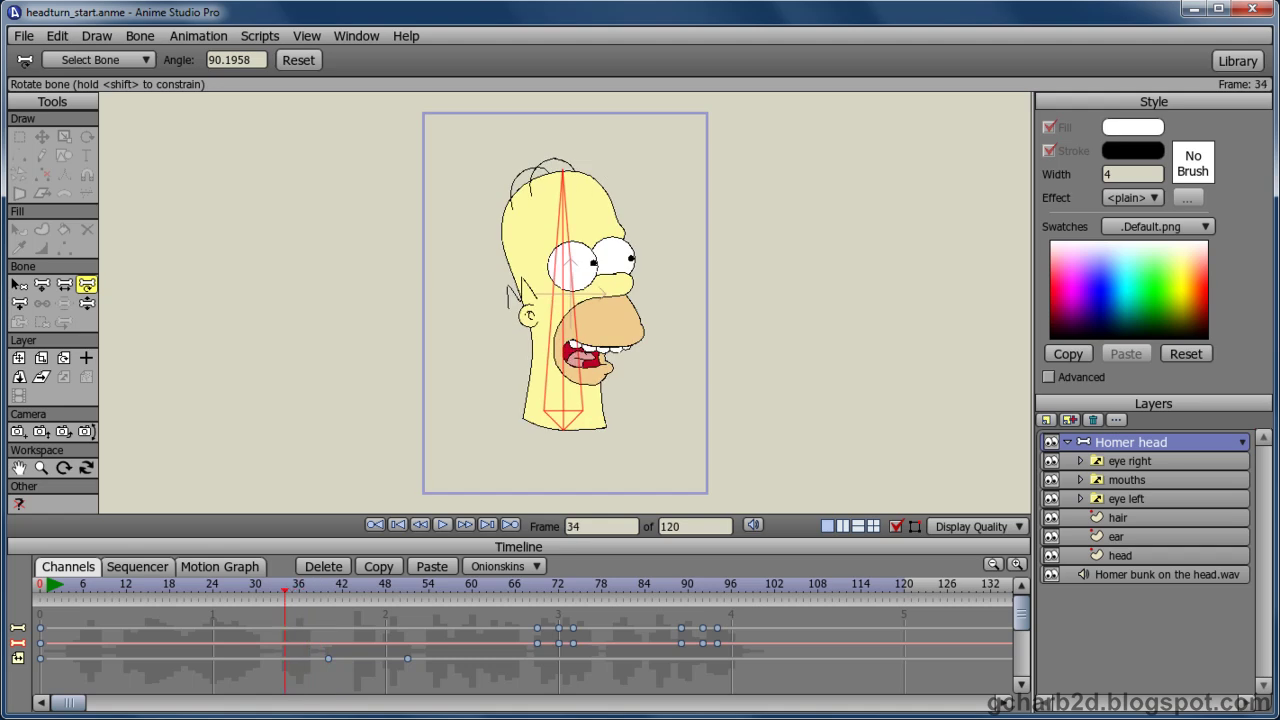
{"action": "left_click_drag", "start_coordinate": [569, 376], "coordinate": [574, 390]}
Step: Tilt the head bone forward at frame 37 and set its angle to 80
{"action": "key", "text": "ctrl+Right"}
{"action": "key", "text": "ctrl+Right"}
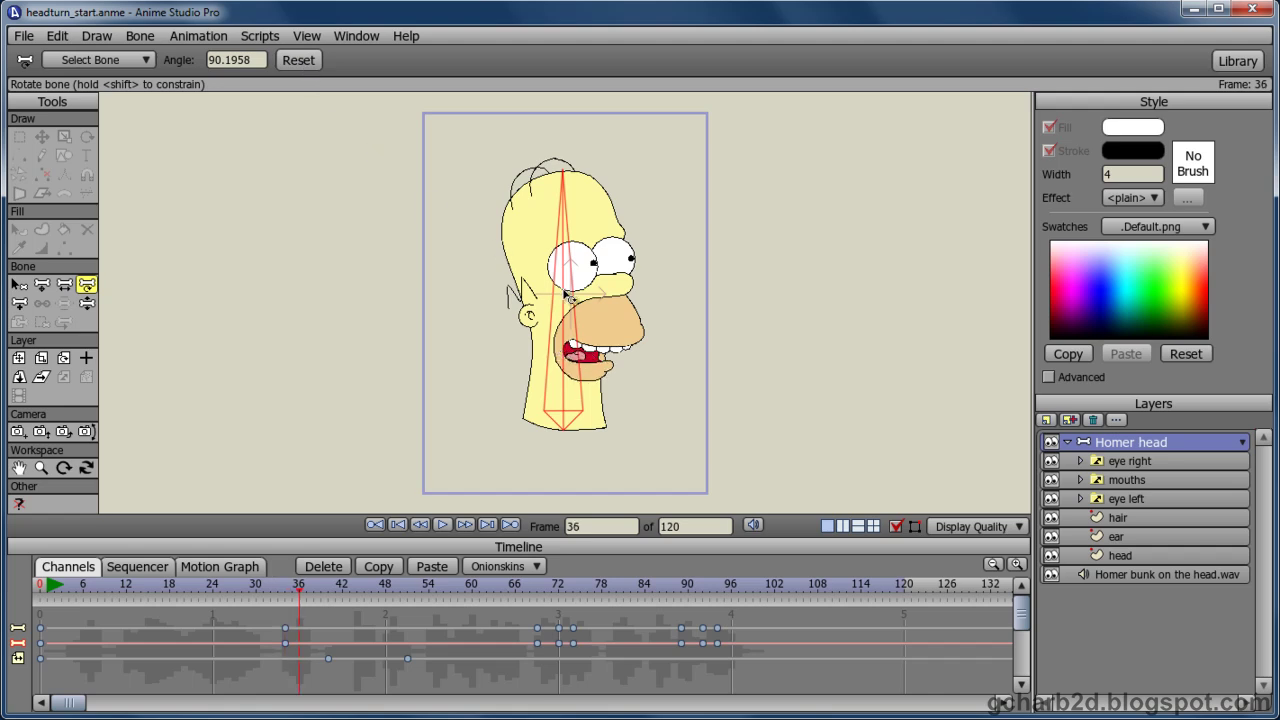
{"action": "key", "text": "ctrl+Right"}
{"action": "left_click_drag", "start_coordinate": [567, 292], "coordinate": [600, 303]}
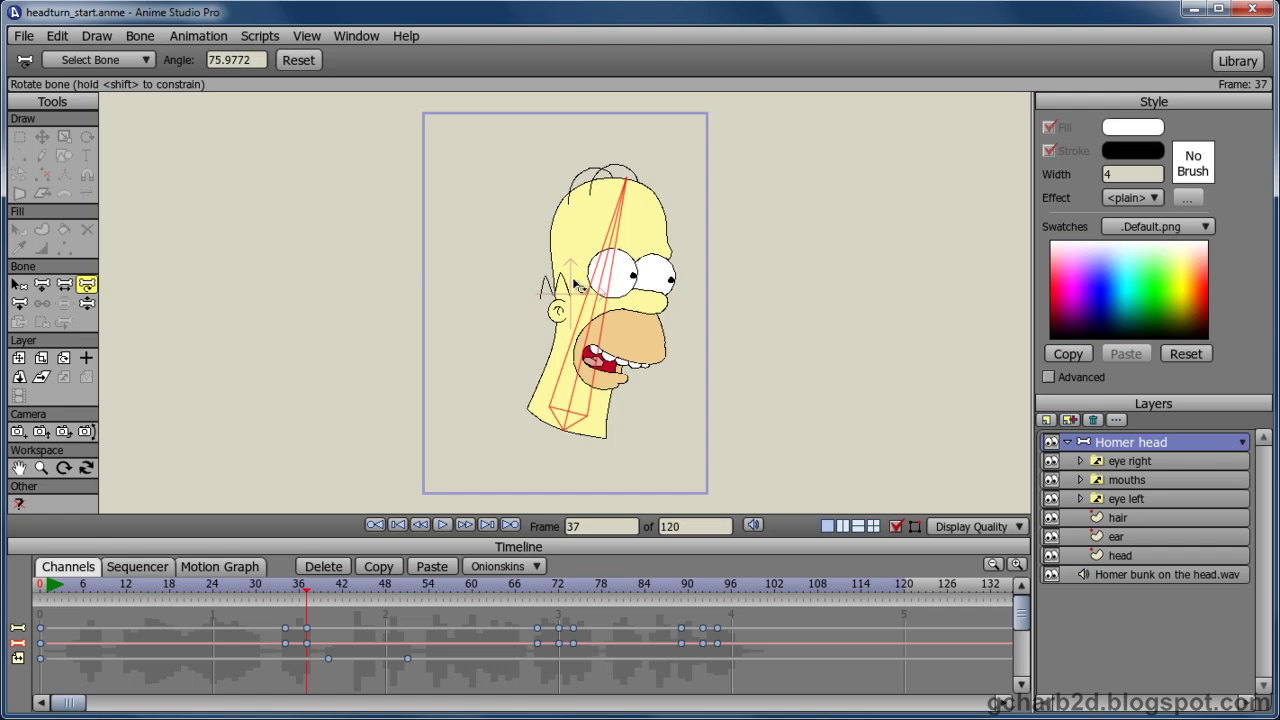
{"action": "double_click", "coordinate": [257, 58]}
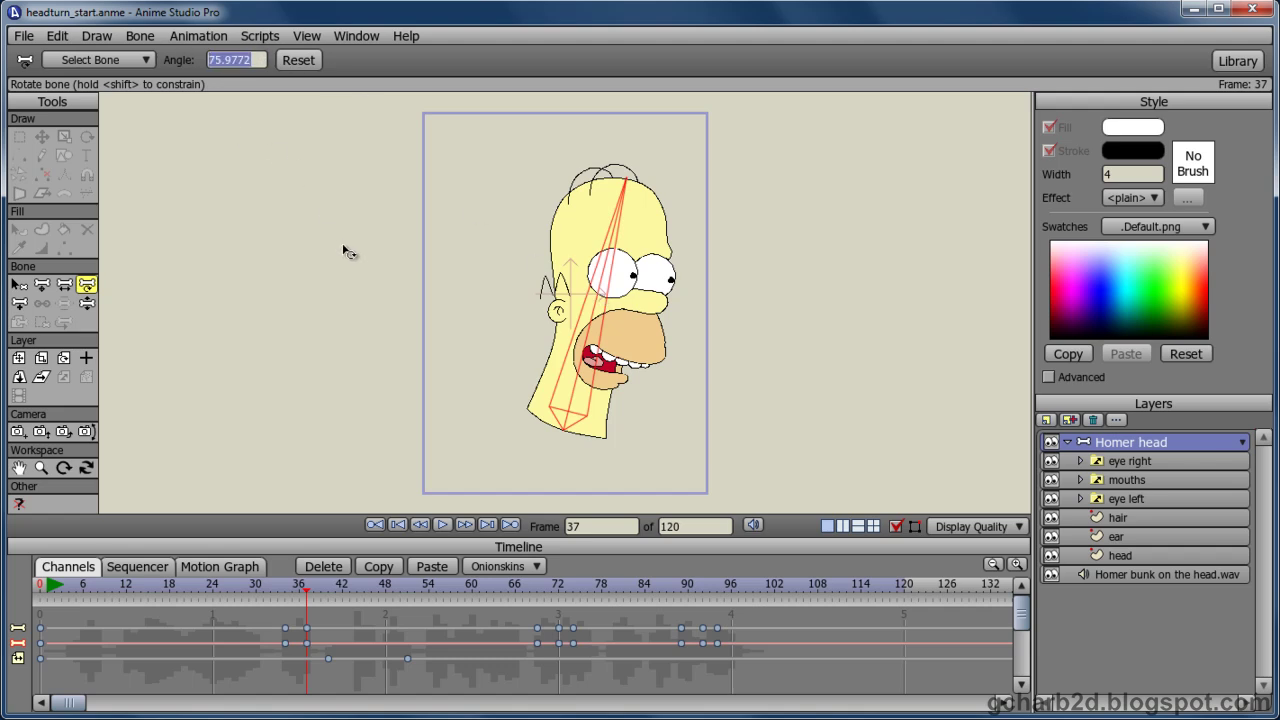
{"action": "type", "text": "8"}
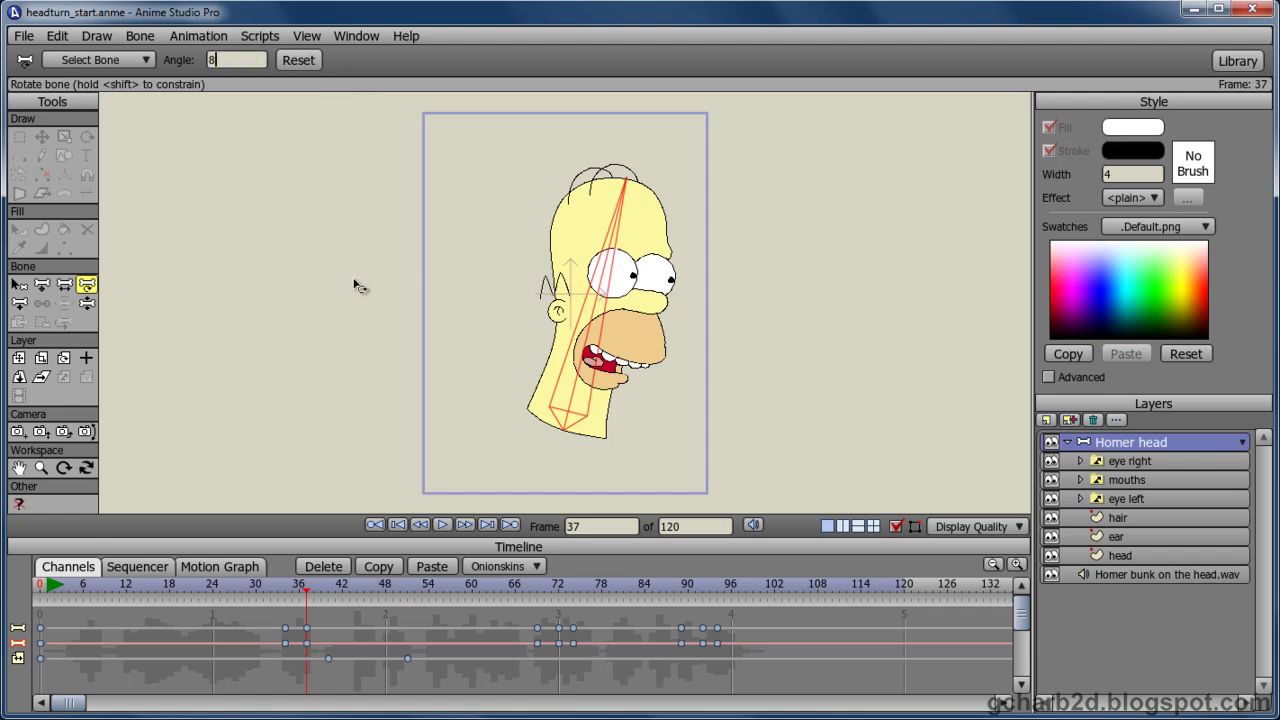
{"action": "type", "text": "0"}
{"action": "key", "text": "Return"}
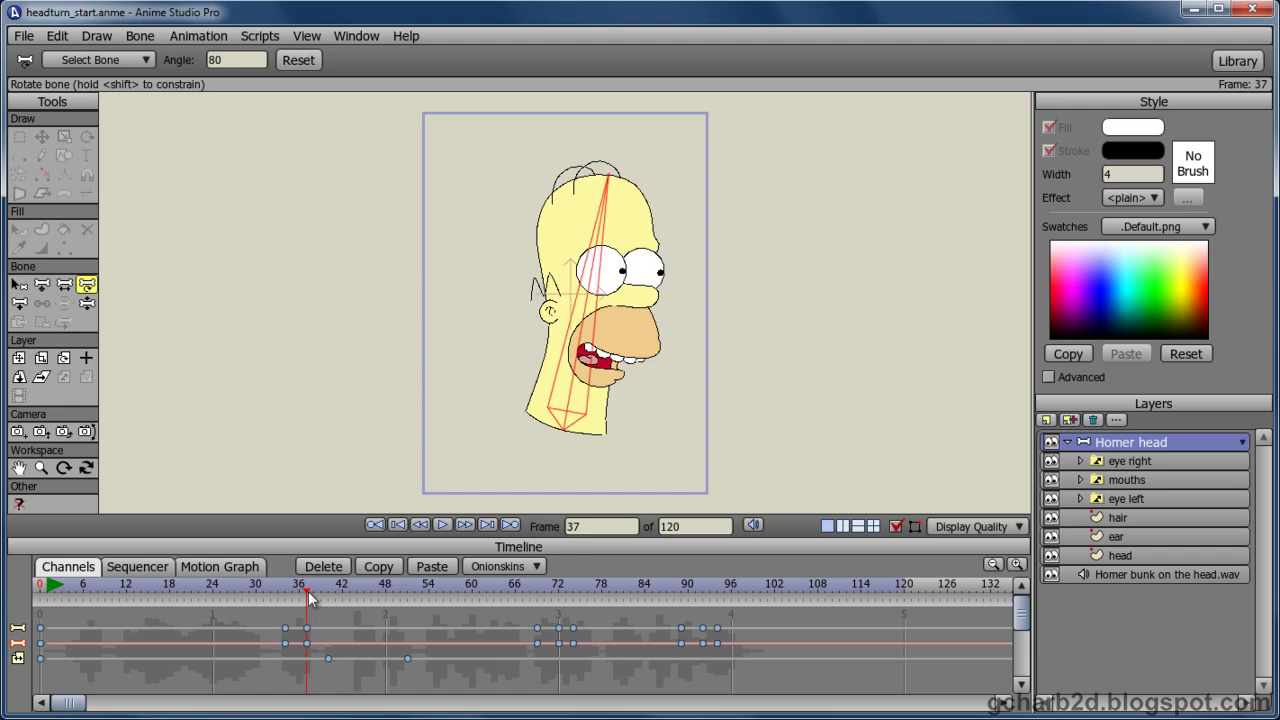
Step: Key the head bone's angle at 80 on frames 40 and 51, where the head flips
{"action": "left_click_drag", "start_coordinate": [305, 596], "coordinate": [333, 621]}
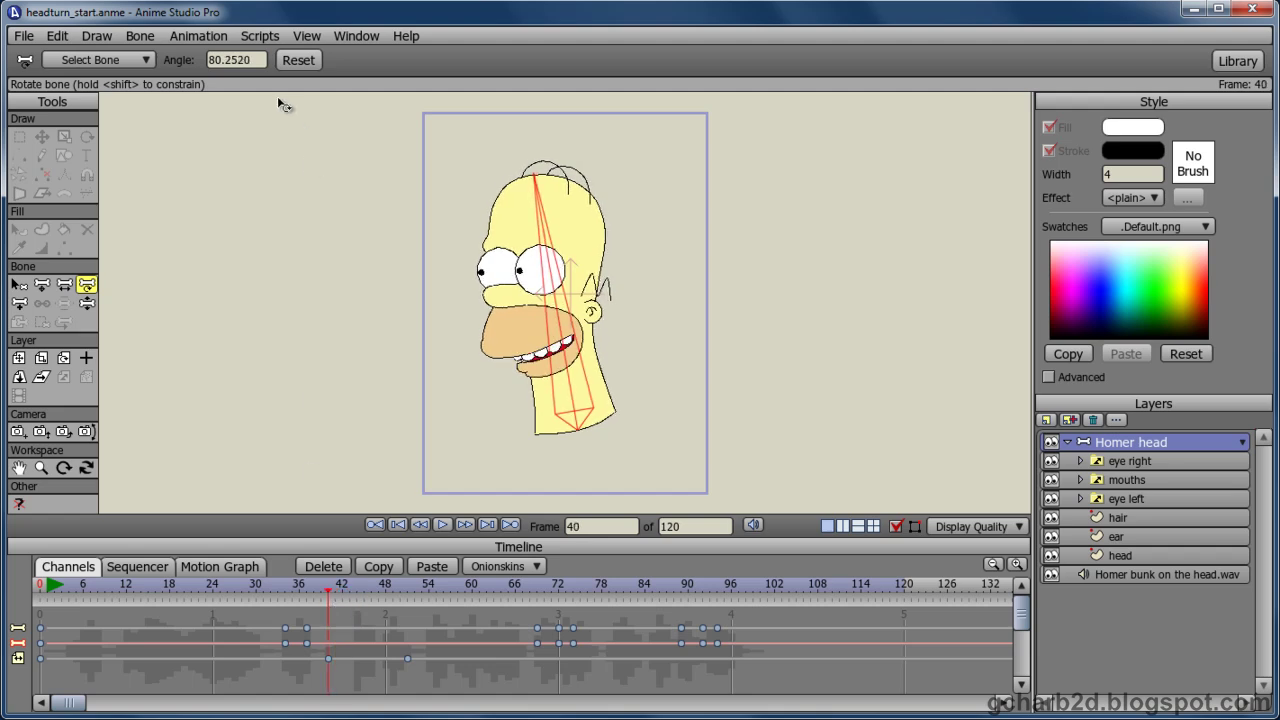
{"action": "double_click", "coordinate": [253, 61]}
{"action": "type", "text": "80"}
{"action": "key", "text": "Return"}
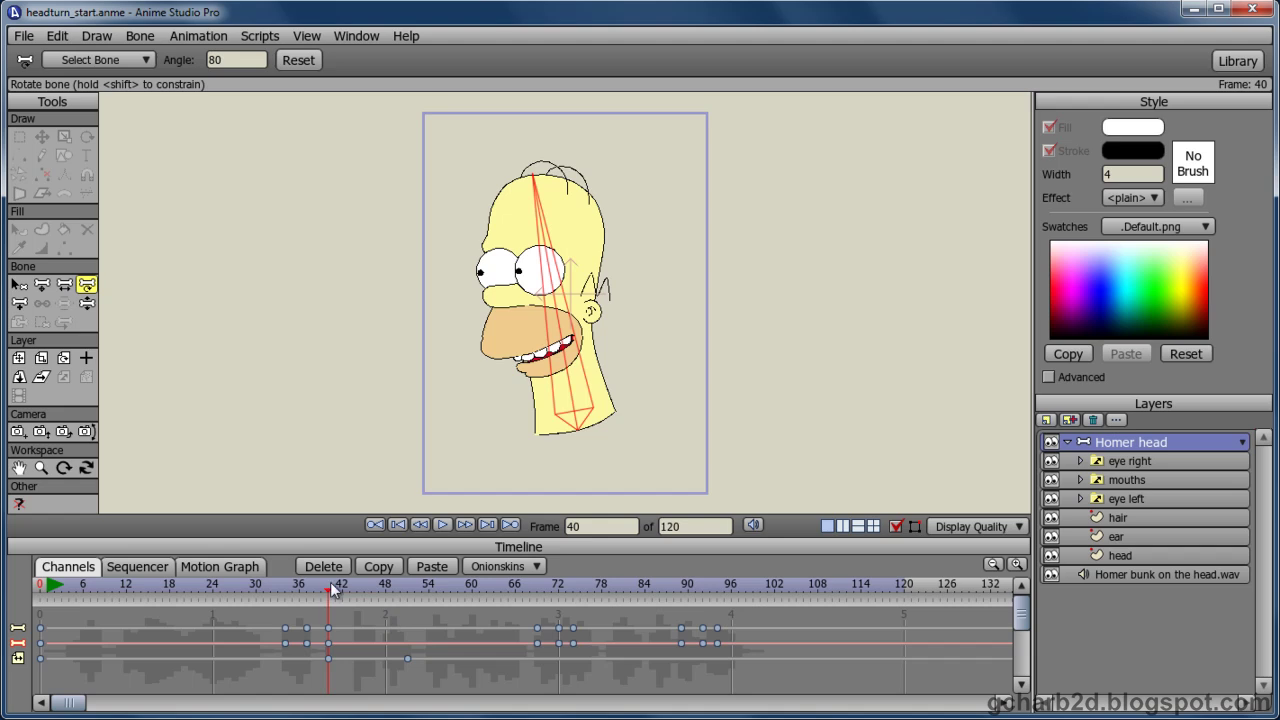
{"action": "left_click_drag", "start_coordinate": [330, 594], "coordinate": [405, 612]}
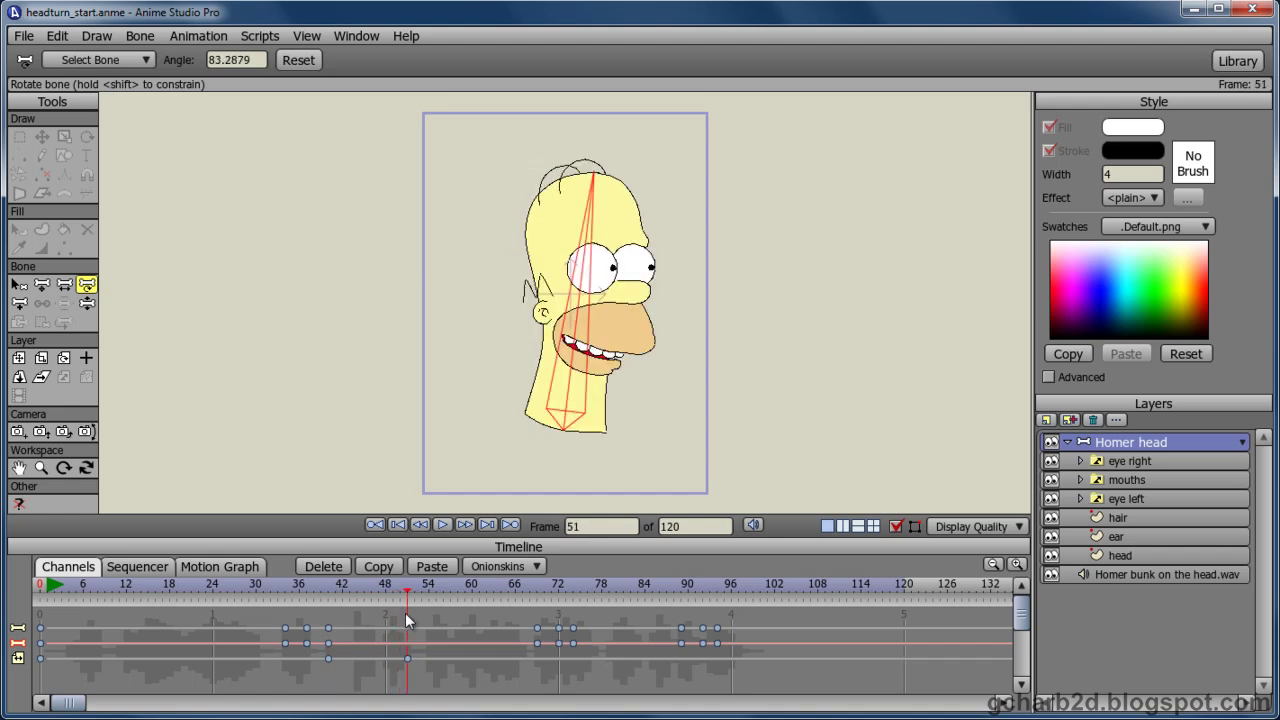
{"action": "left_click_drag", "start_coordinate": [262, 60], "coordinate": [214, 60]}
{"action": "type", "text": "80"}
{"action": "key", "text": "Return"}
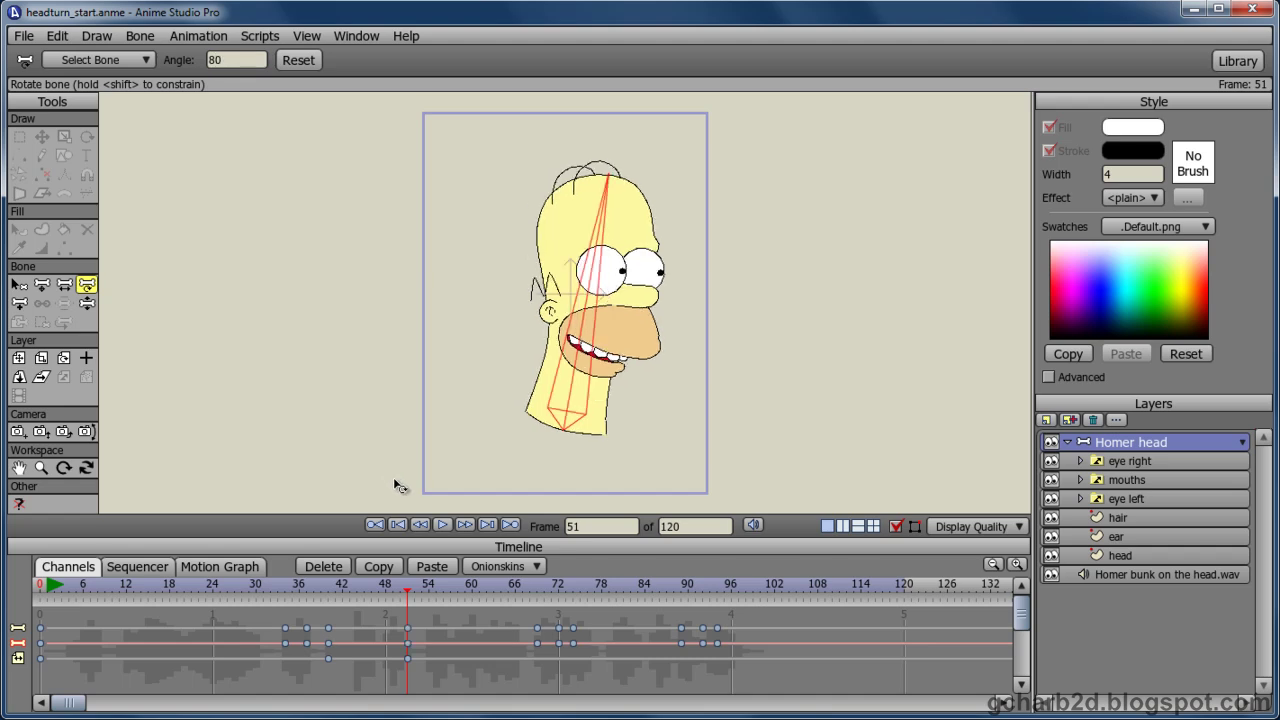
Step: Key the head bone's angle at 80 on frame 54 and reset it to its rest angle on frame 57
{"action": "left_click_drag", "start_coordinate": [410, 600], "coordinate": [421, 608]}
{"action": "double_click", "coordinate": [261, 60]}
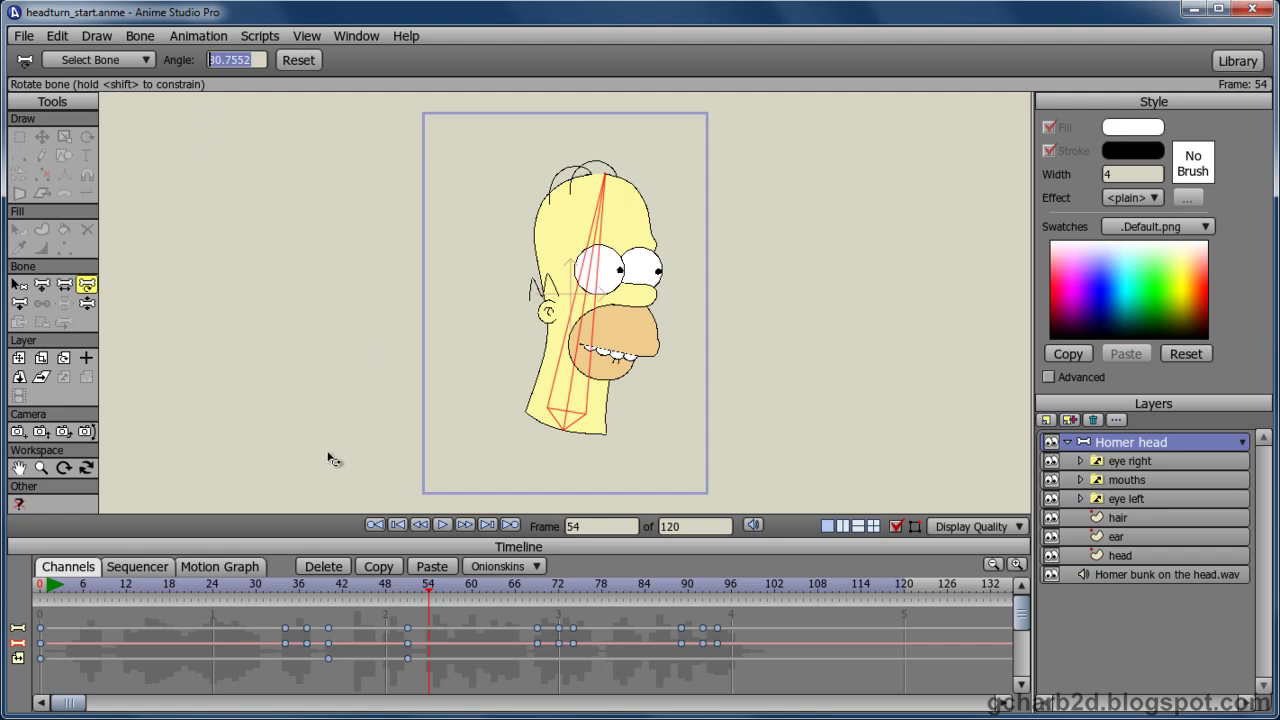
{"action": "type", "text": "80"}
{"action": "key", "text": "Return"}
{"action": "key", "text": "Right"}
{"action": "key", "text": "Right"}
{"action": "key", "text": "Right"}
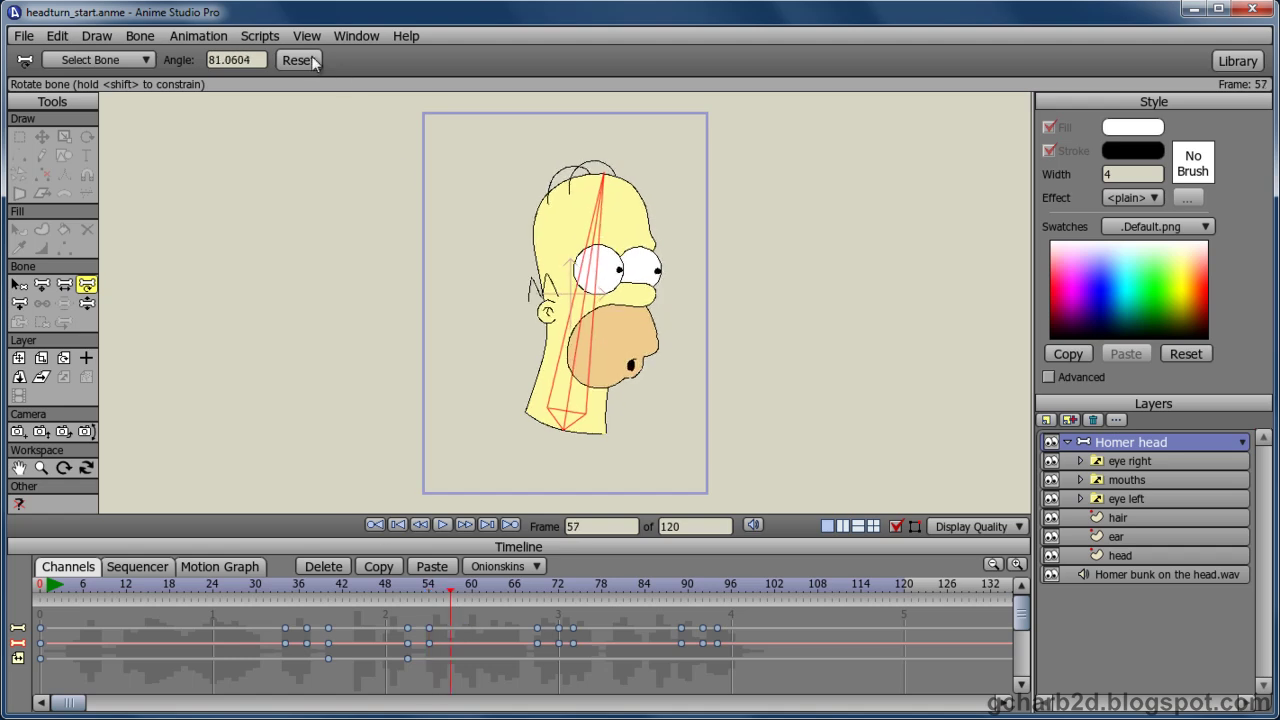
{"action": "left_click", "coordinate": [298, 60]}
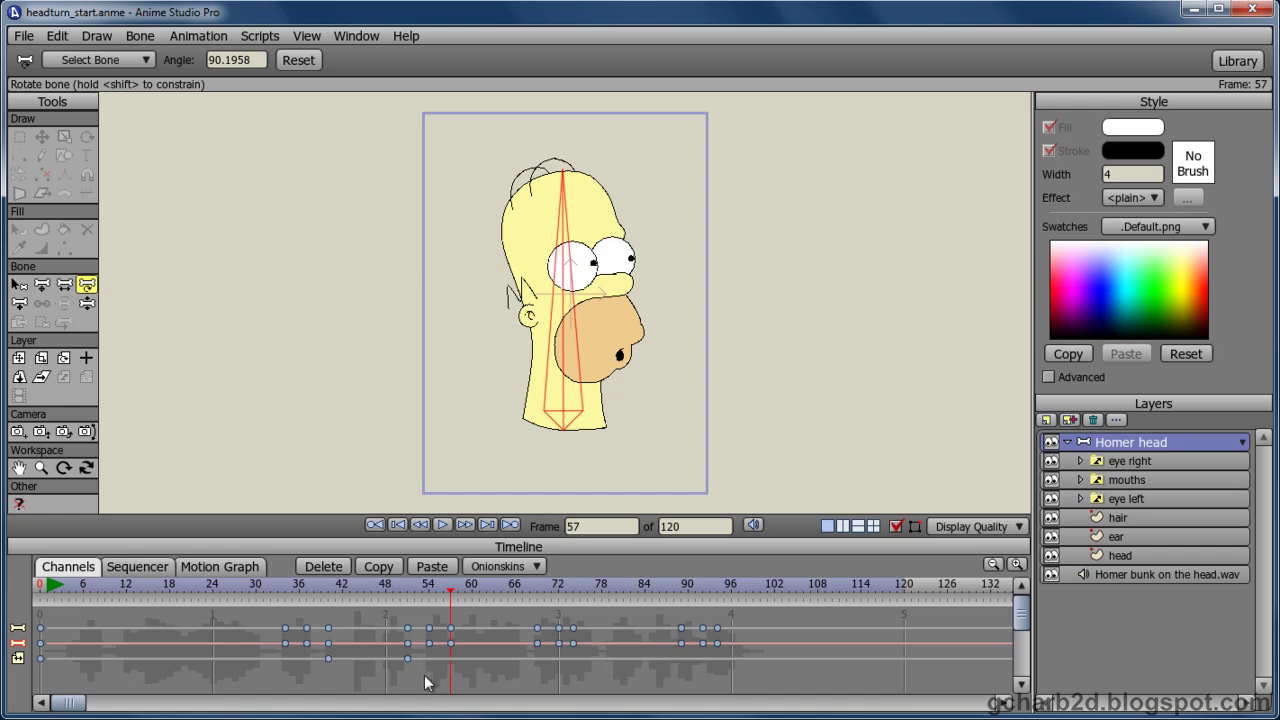
Step: Play the animation from frame 0 to review the head tilt around the two flips
{"action": "left_click", "coordinate": [376, 525]}
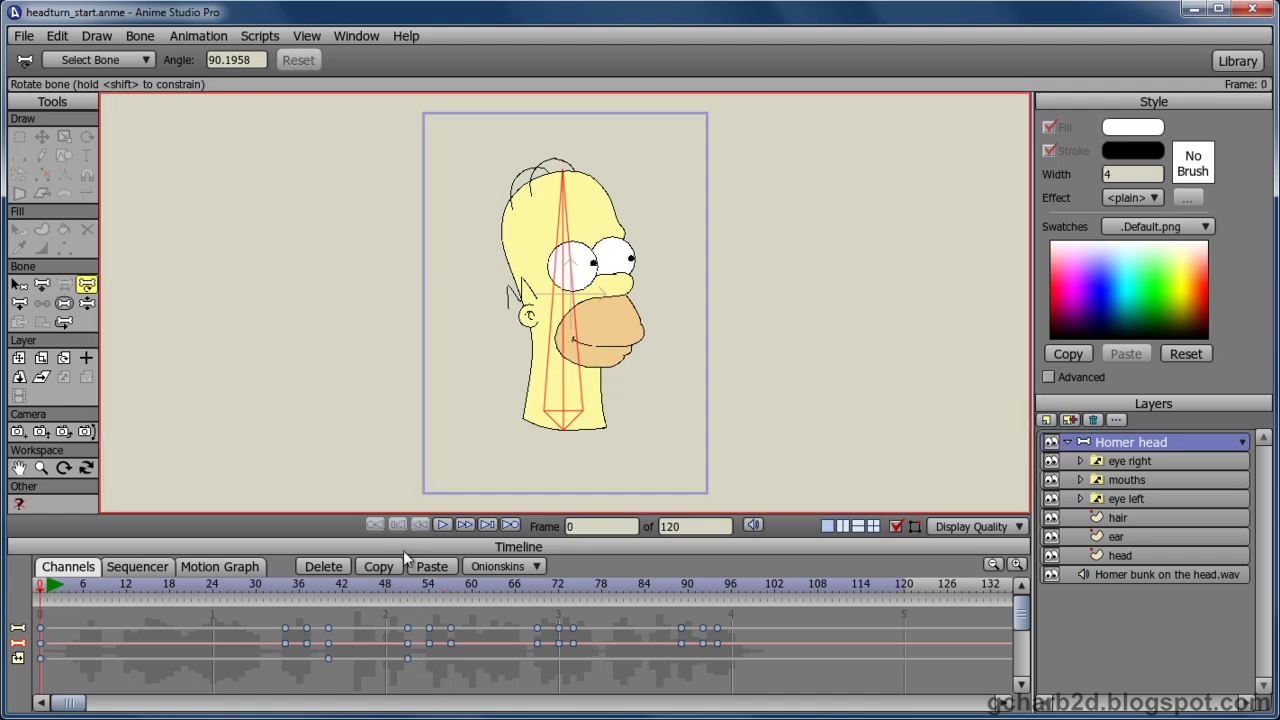
{"action": "key", "text": "space"}
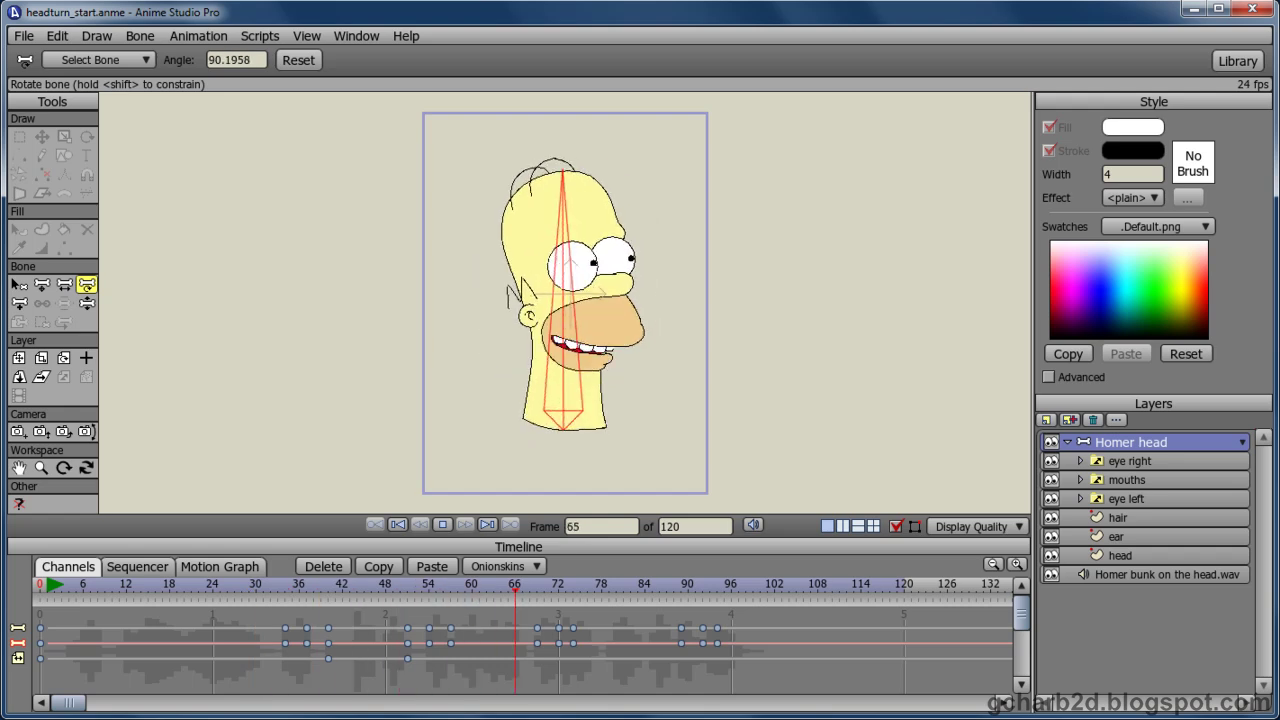
{"action": "key", "text": "space"}
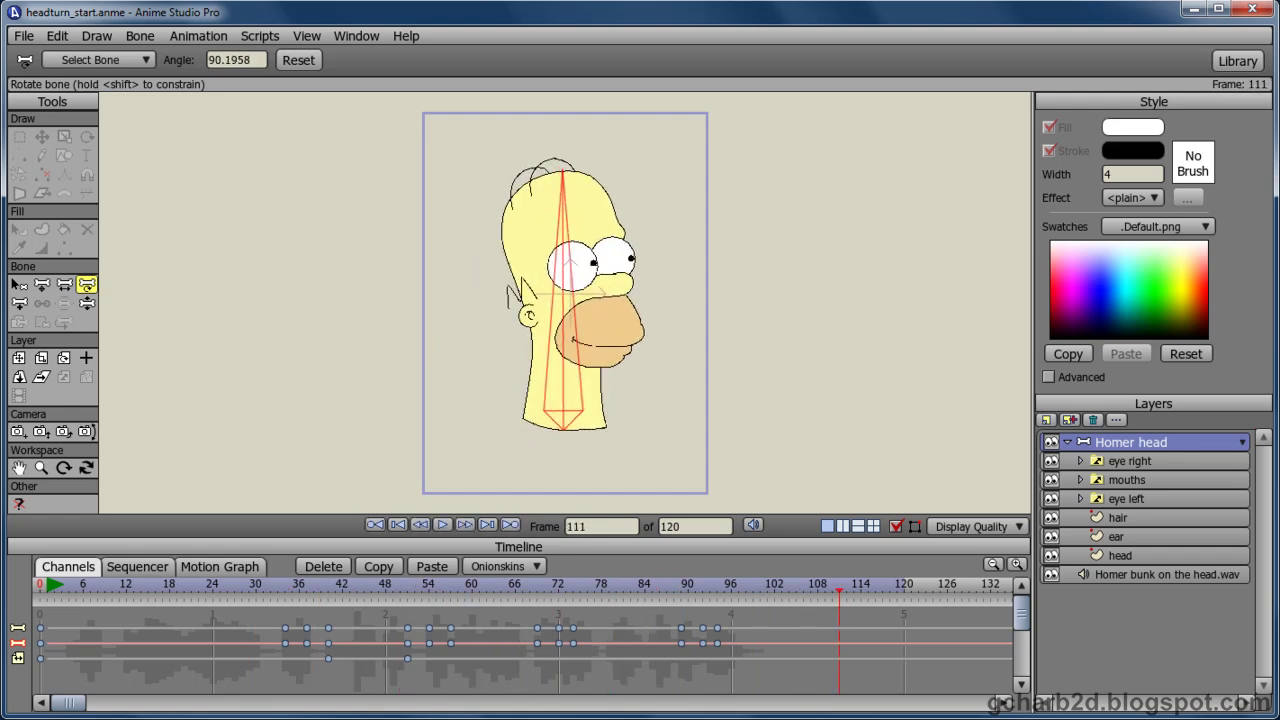
Step: Rotate the head bone slightly back toward upright at frame 72 and replay the animation from the start
{"action": "left_click", "coordinate": [558, 588]}
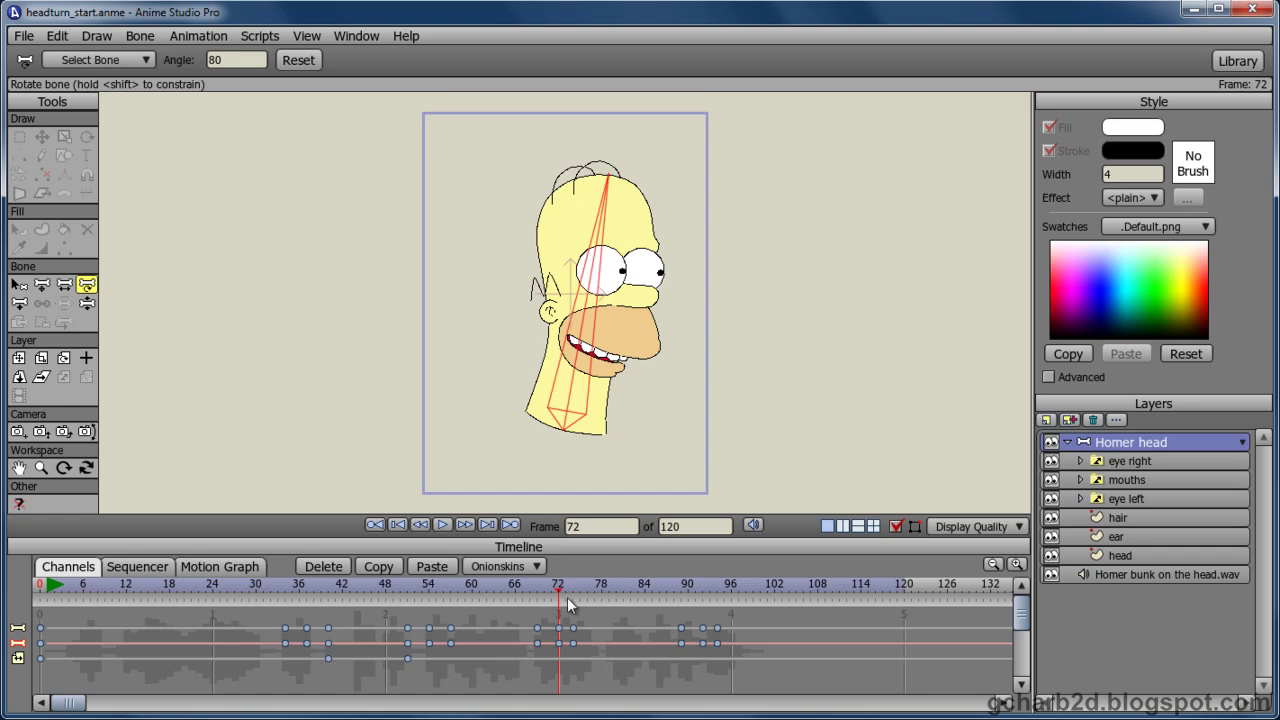
{"action": "left_click_drag", "start_coordinate": [586, 330], "coordinate": [576, 333]}
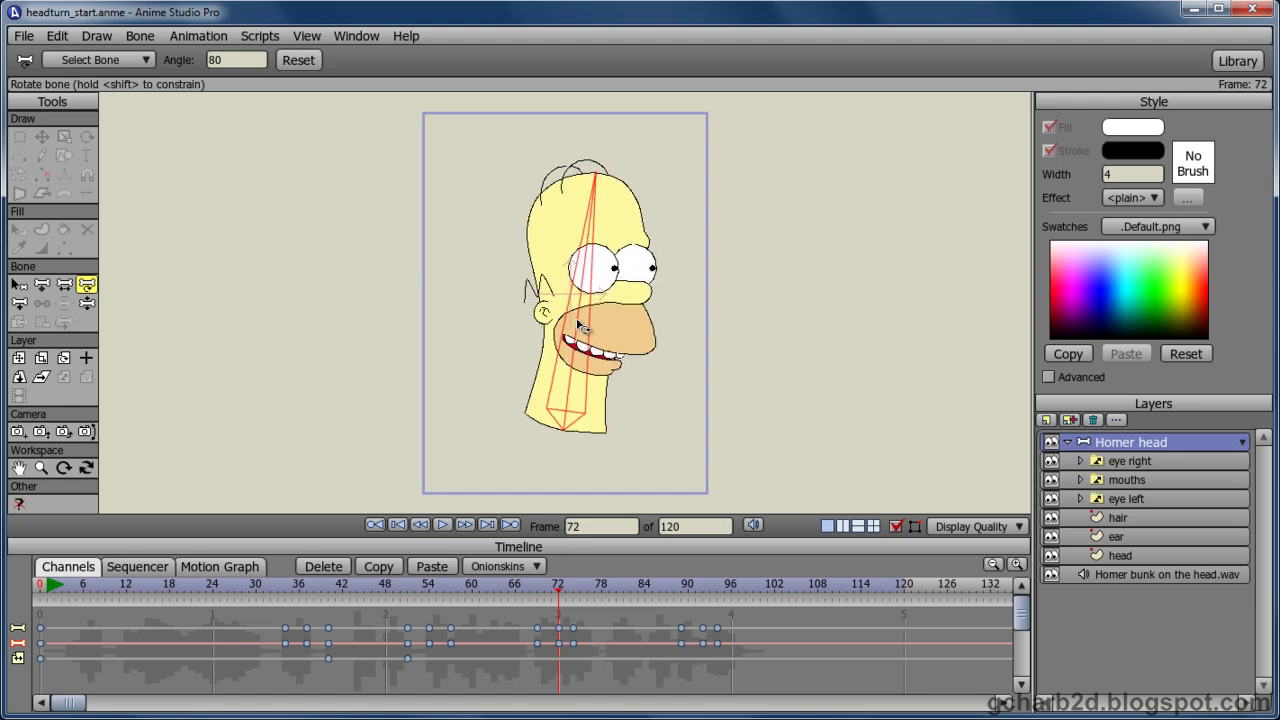
{"action": "left_click", "coordinate": [377, 526]}
{"action": "left_click", "coordinate": [441, 525]}
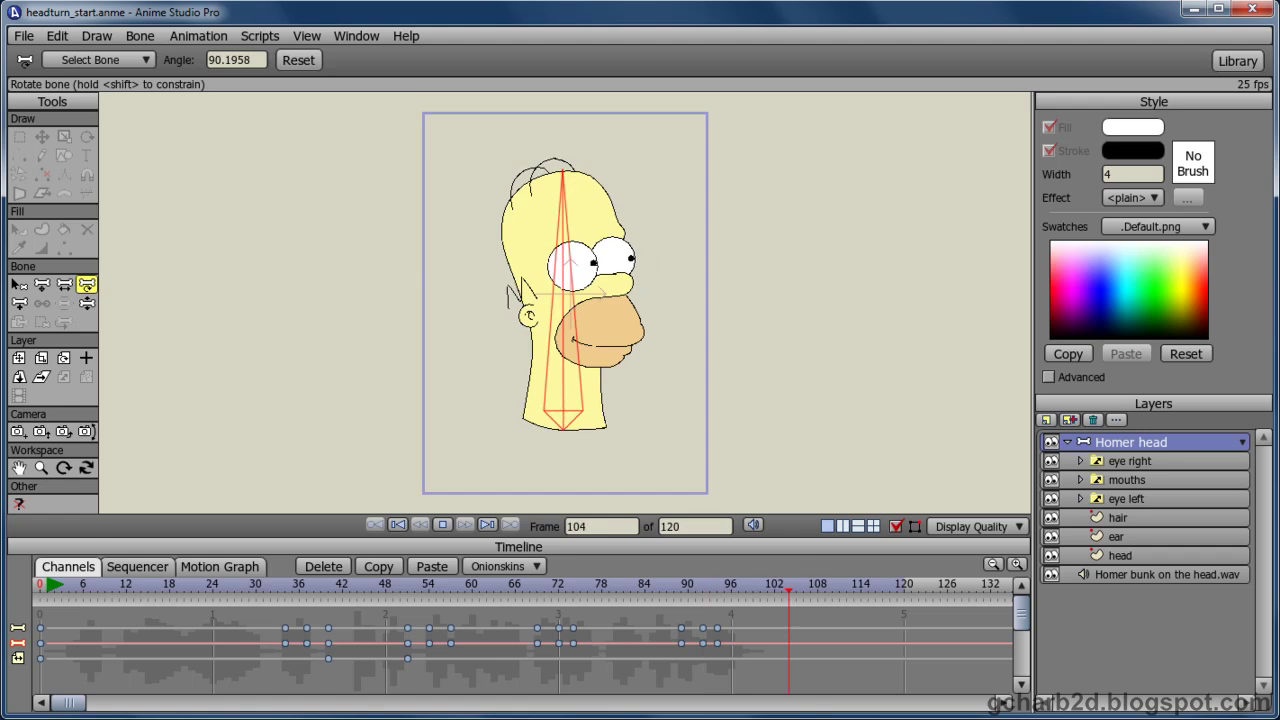
{"action": "key", "text": "space"}
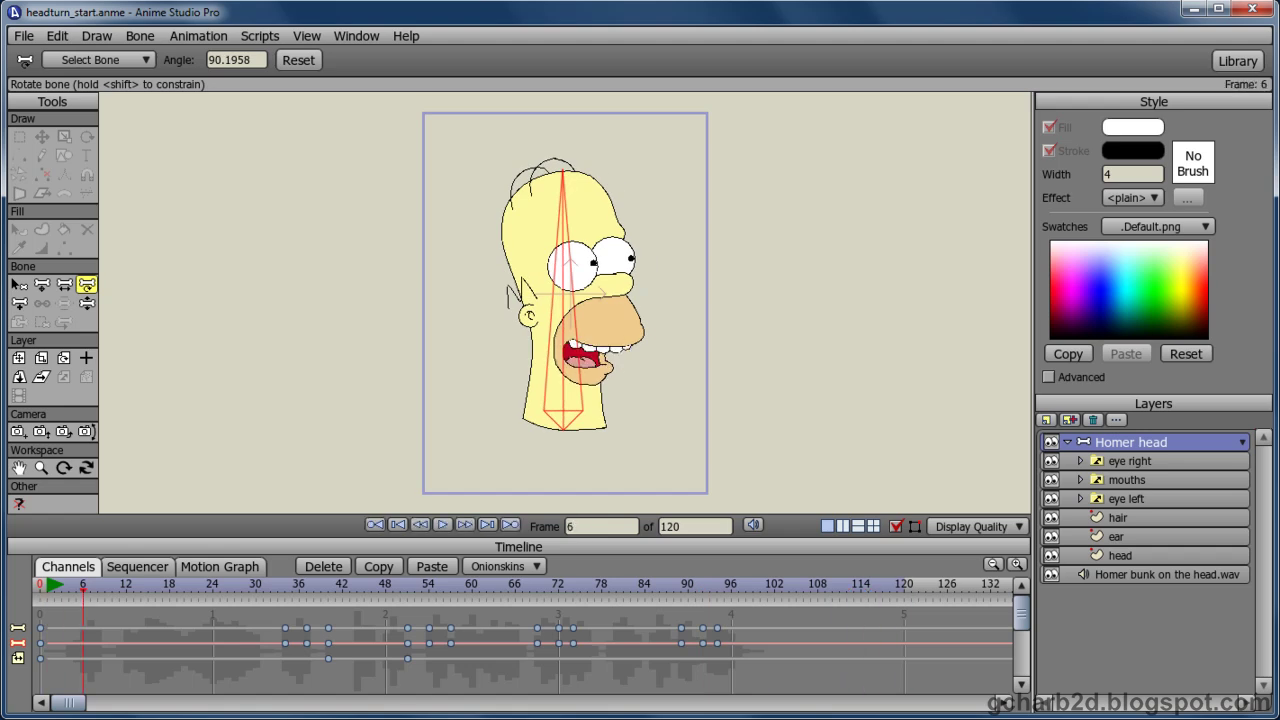
Step: Key the head bone's scale at its default of 1 on frame 34 with the Scale Bone tool
{"action": "left_click", "coordinate": [402, 528]}
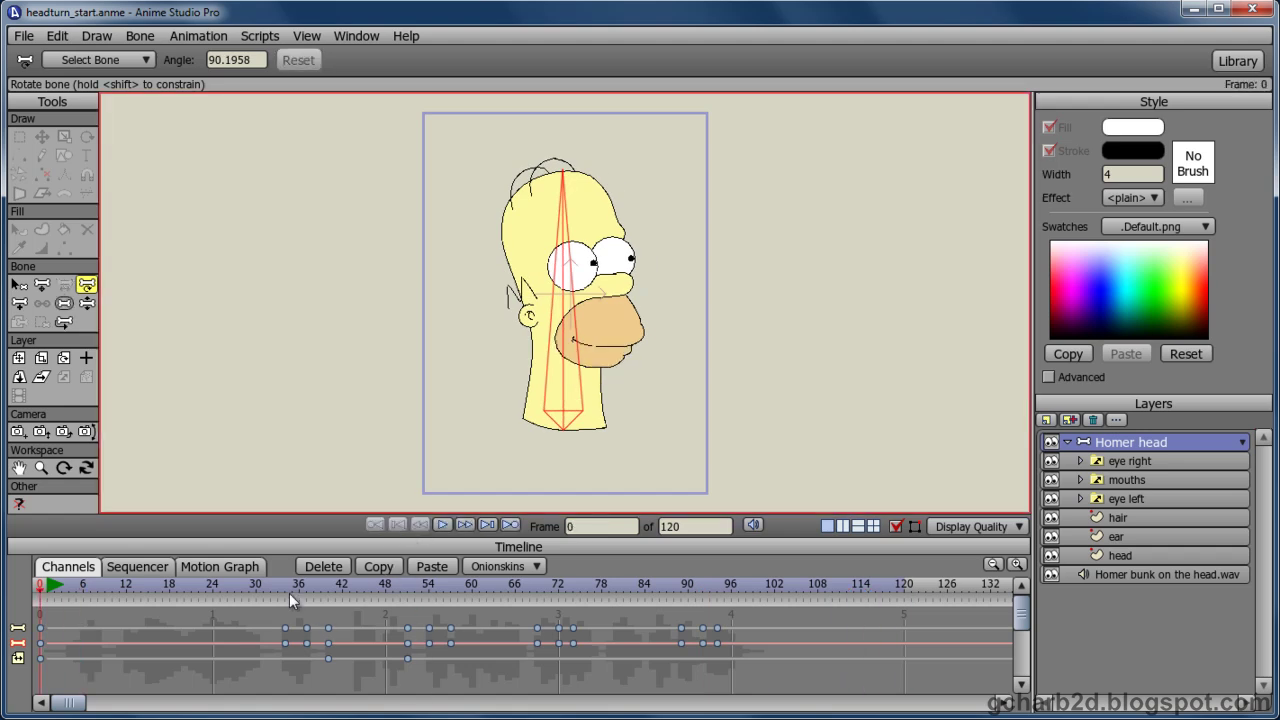
{"action": "mouse_move", "coordinate": [281, 586]}
{"action": "left_mouse_down"}
{"action": "mouse_move", "coordinate": [306, 595]}
{"action": "mouse_move", "coordinate": [284, 585]}
{"action": "left_mouse_up"}
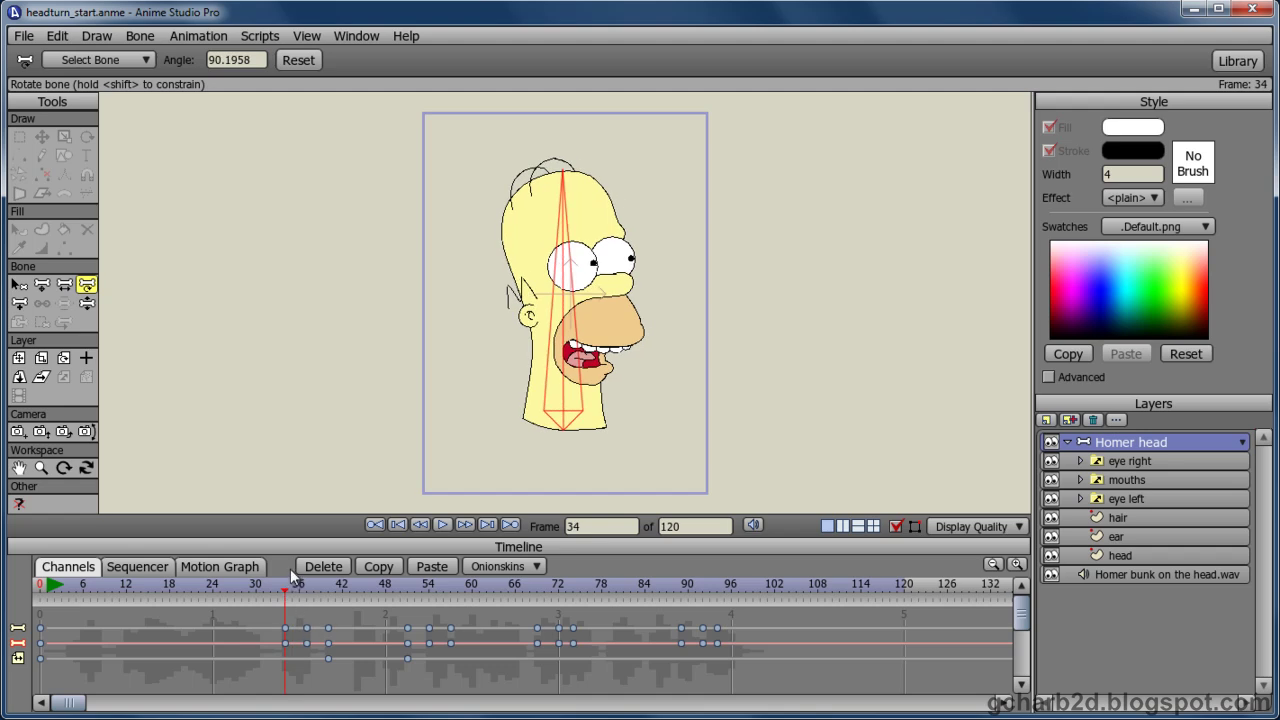
{"action": "left_click", "coordinate": [64, 284]}
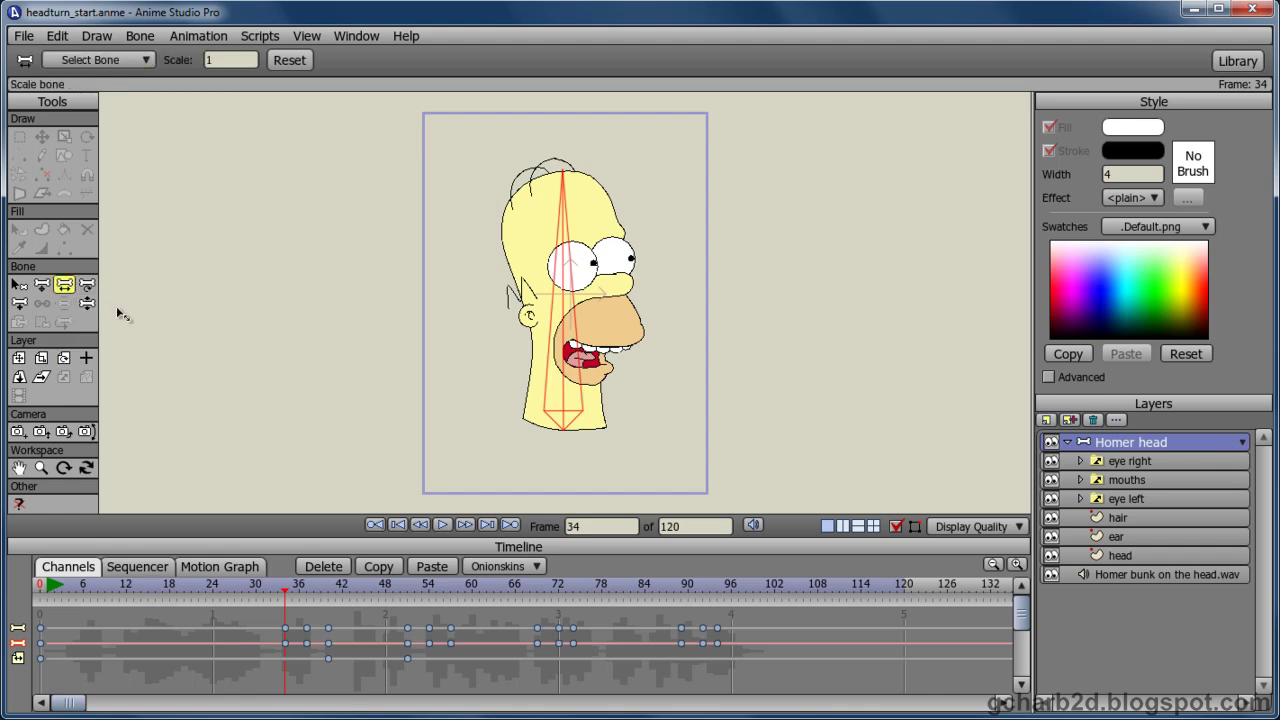
{"action": "left_click_drag", "start_coordinate": [568, 342], "coordinate": [563, 372]}
{"action": "left_click", "coordinate": [283, 57]}
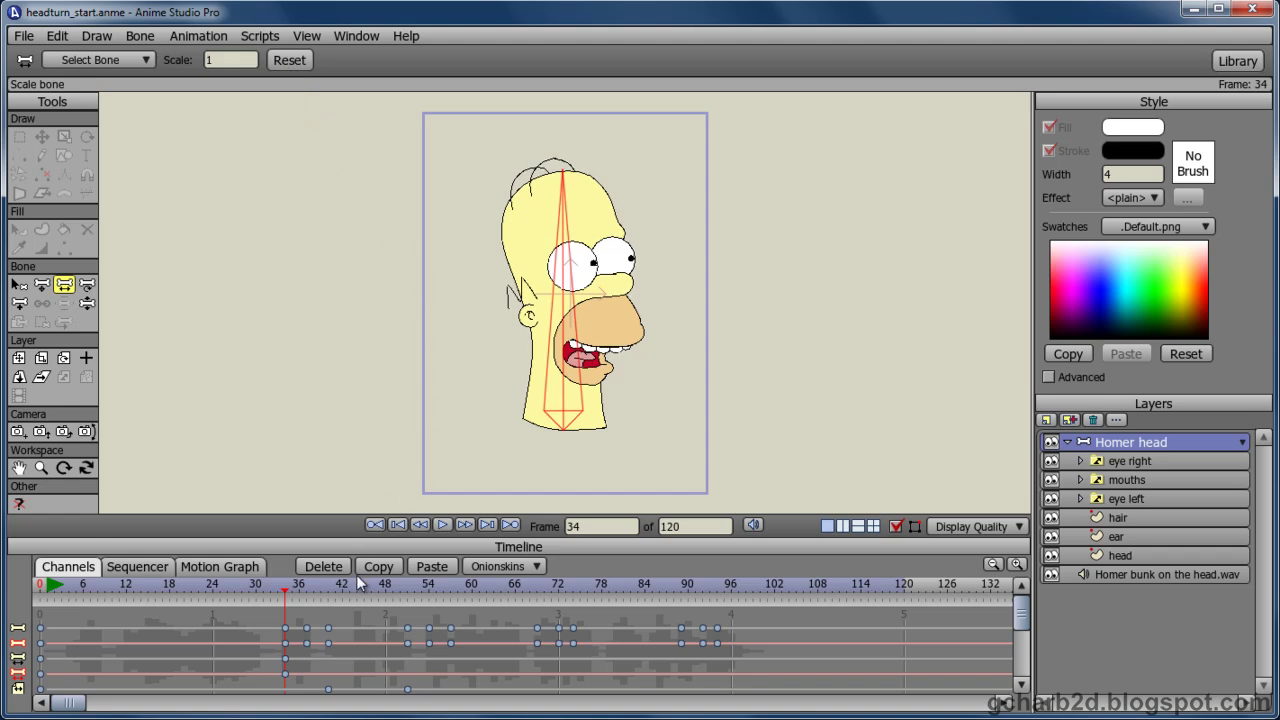
Step: Shrink the head bone at frame 39, just before the first flip, and set its scale to 0.8
{"action": "left_click_drag", "start_coordinate": [288, 589], "coordinate": [312, 605]}
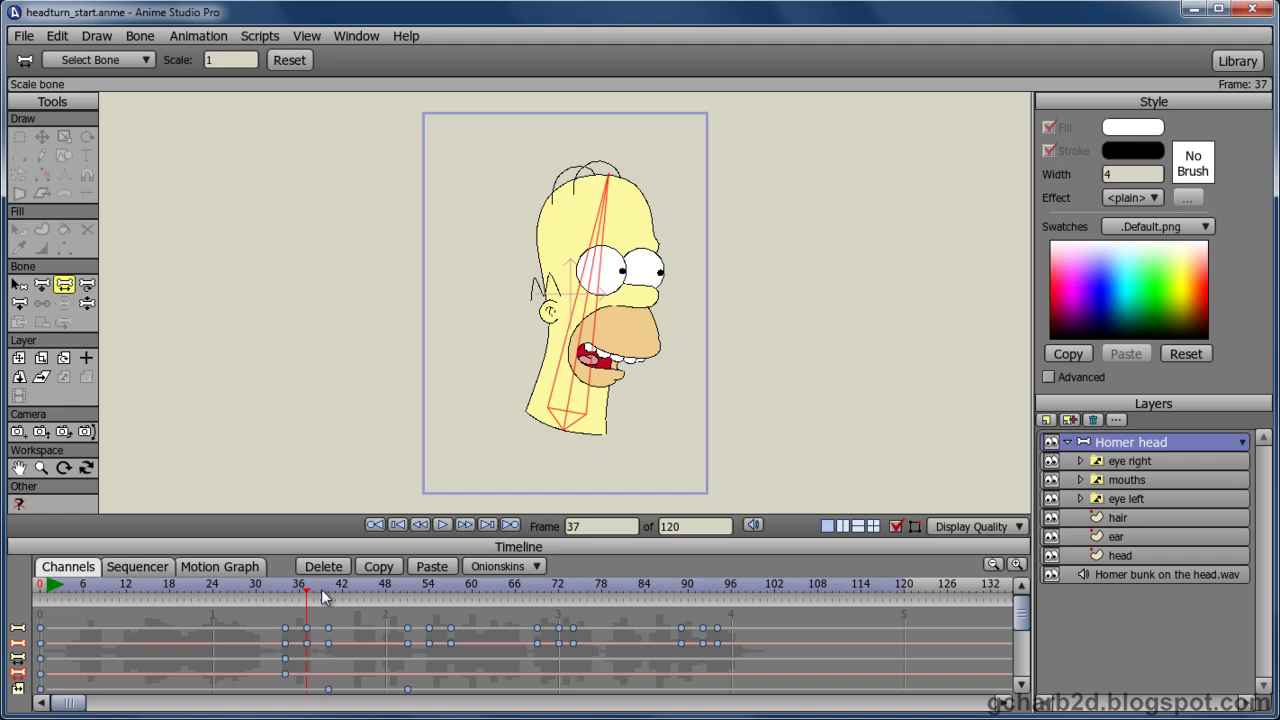
{"action": "left_click_drag", "start_coordinate": [310, 597], "coordinate": [319, 598]}
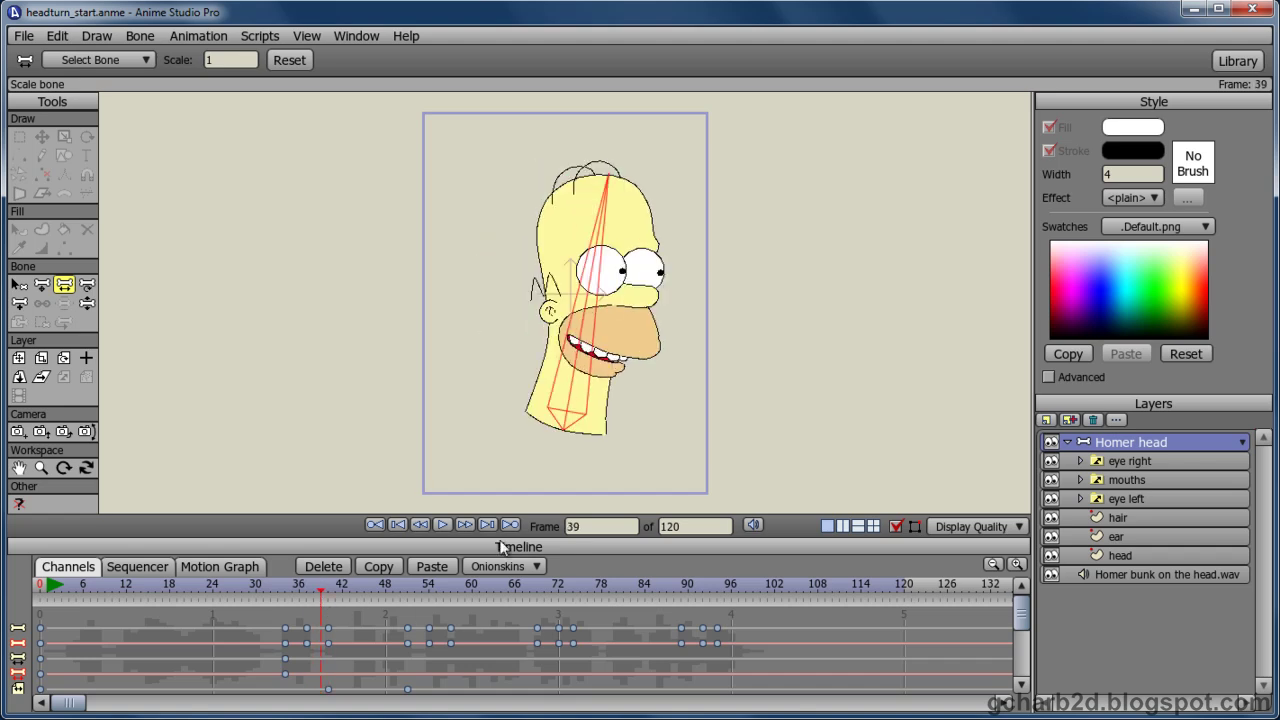
{"action": "left_click_drag", "start_coordinate": [585, 352], "coordinate": [562, 356]}
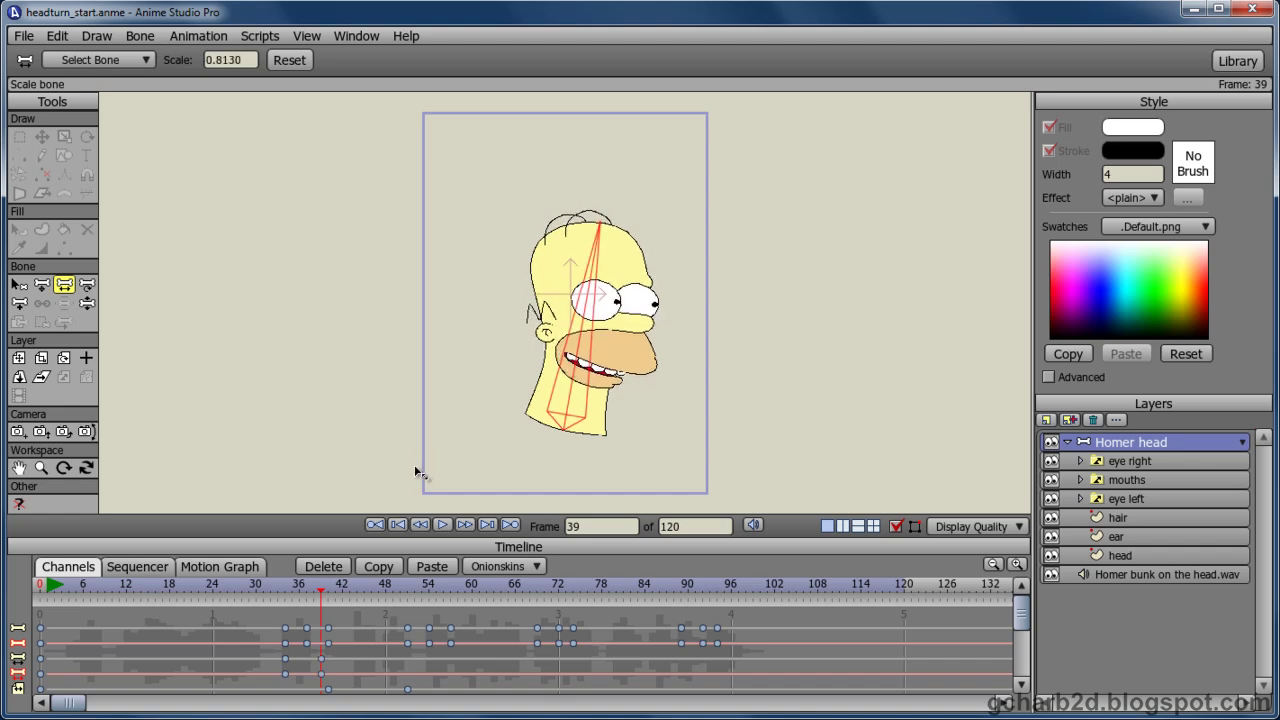
{"action": "left_click_drag", "start_coordinate": [245, 60], "coordinate": [213, 60]}
{"action": "type", "text": ".8"}
{"action": "key", "text": "Return"}
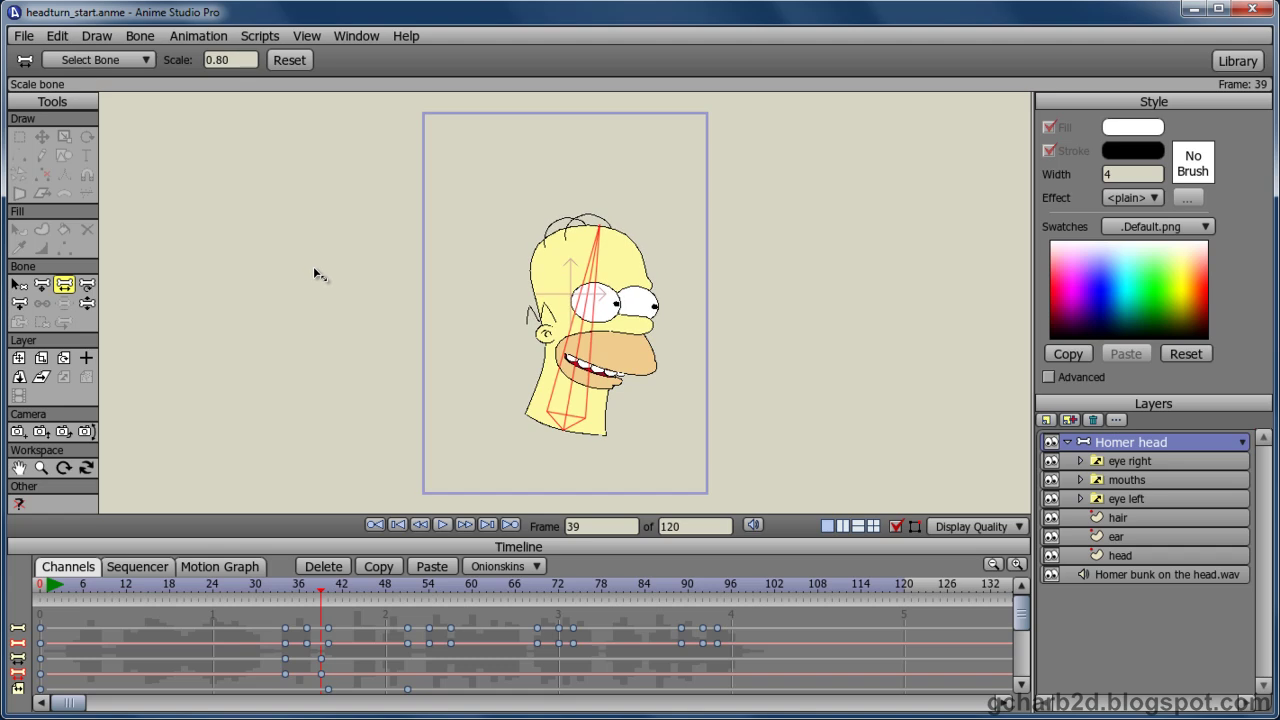
Step: Key the head bone's scale at 0.8 on frames 40 and 51
{"action": "mouse_move", "coordinate": [321, 594]}
{"action": "left_mouse_down"}
{"action": "mouse_move", "coordinate": [418, 614]}
{"action": "mouse_move", "coordinate": [327, 599]}
{"action": "left_mouse_up"}
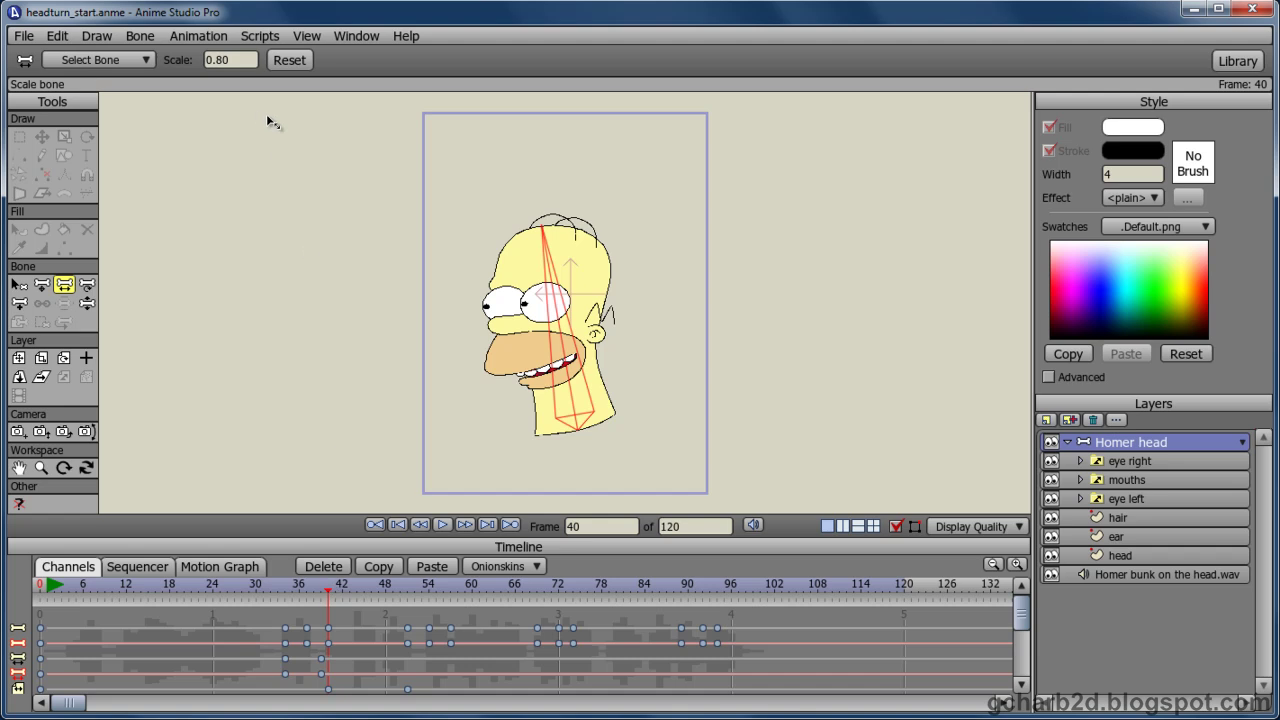
{"action": "left_click", "coordinate": [239, 60]}
{"action": "key", "text": "BackSpace"}
{"action": "type", "text": ".8"}
{"action": "key", "text": "Return"}
{"action": "left_click_drag", "start_coordinate": [328, 589], "coordinate": [407, 609]}
{"action": "double_click", "coordinate": [232, 60]}
{"action": "type", "text": ".8"}
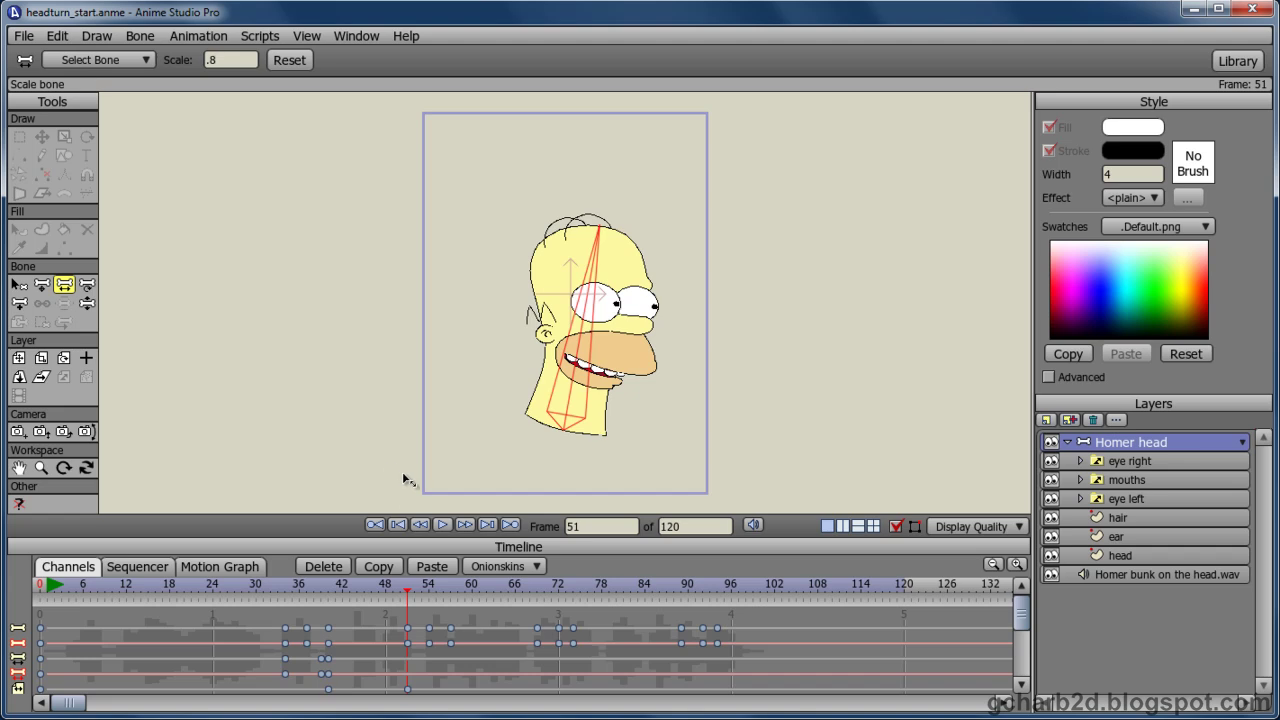
Step: Reset the head bone's scale at frame 57 and replay the animation from the start
{"action": "left_click_drag", "start_coordinate": [407, 587], "coordinate": [452, 605]}
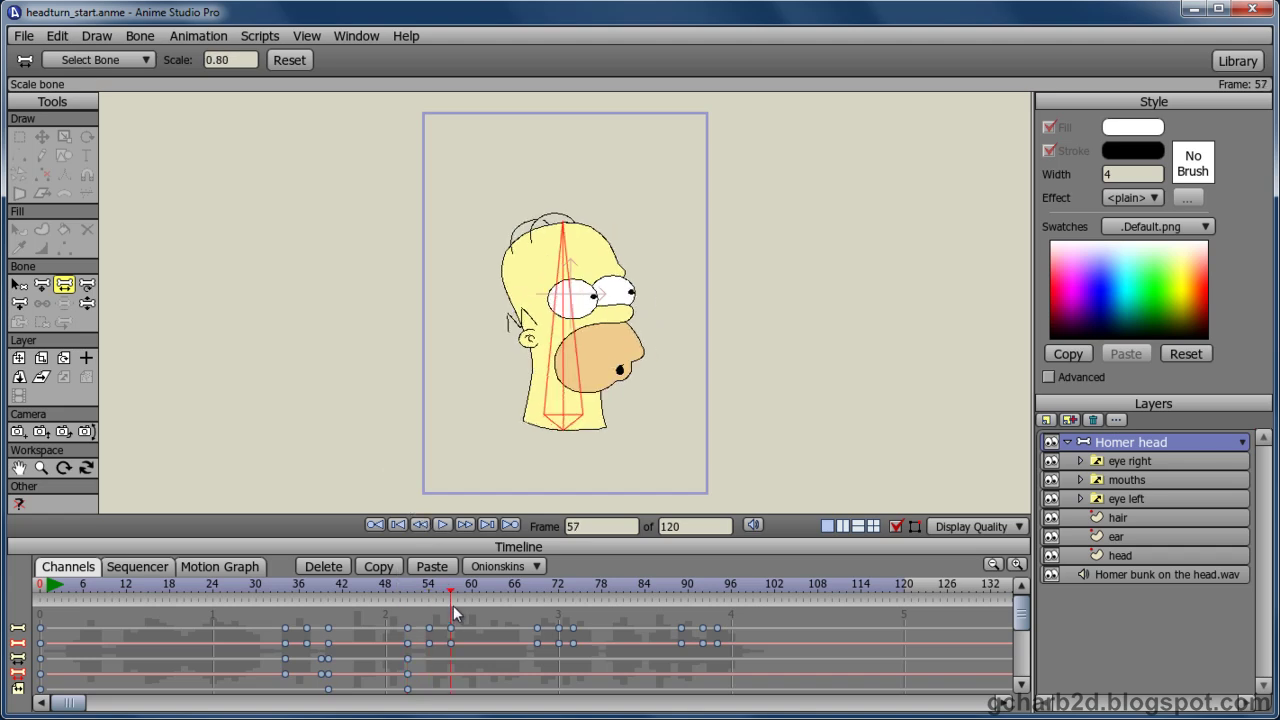
{"action": "left_click", "coordinate": [285, 61]}
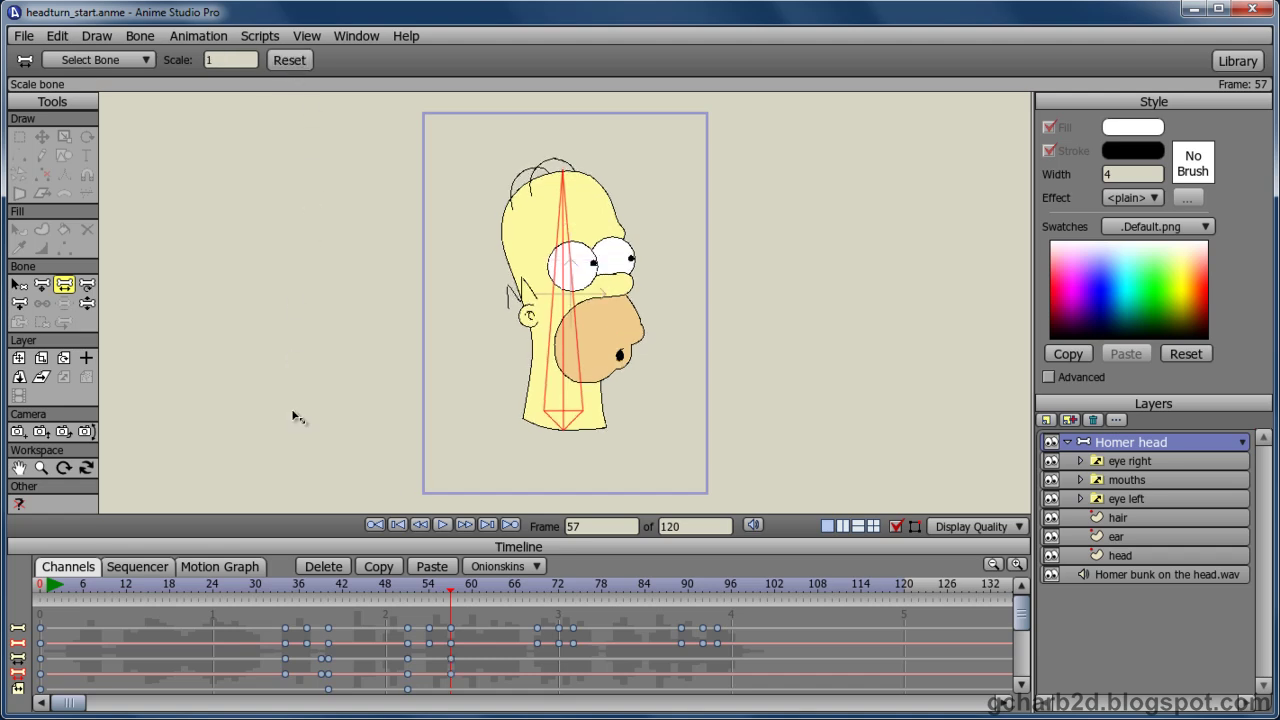
{"action": "left_click", "coordinate": [396, 525]}
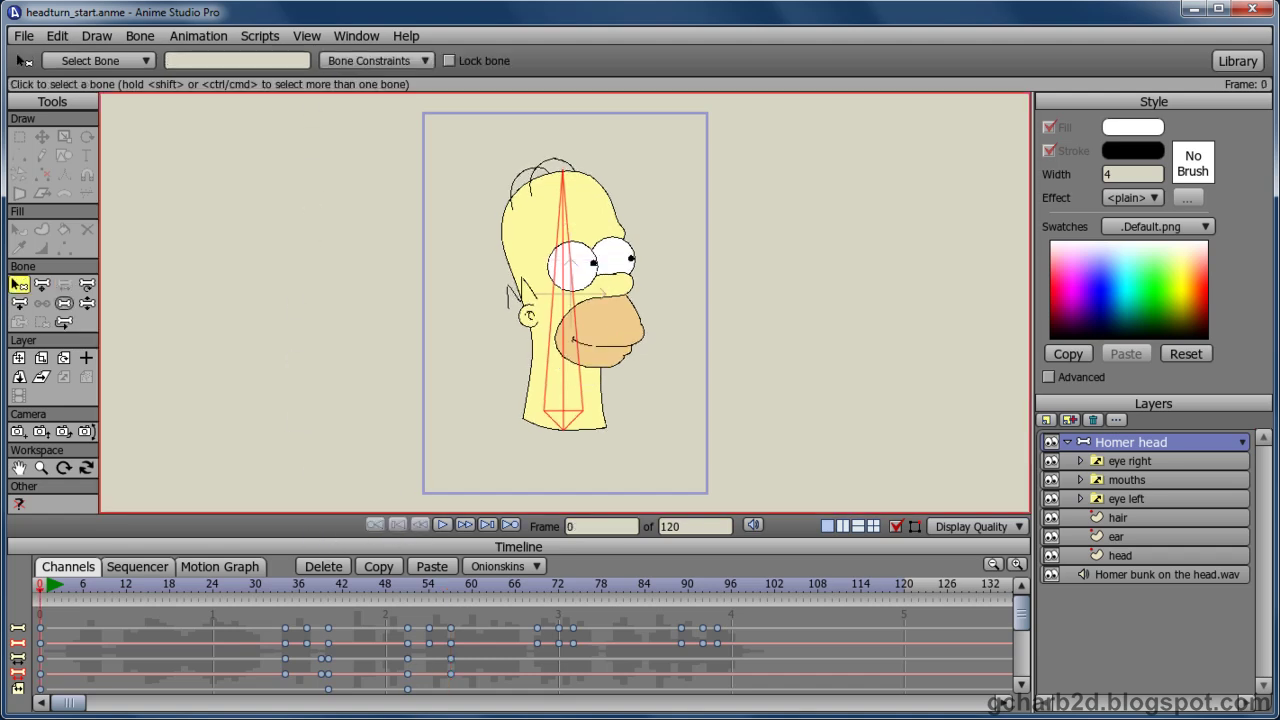
{"action": "key", "text": "space"}
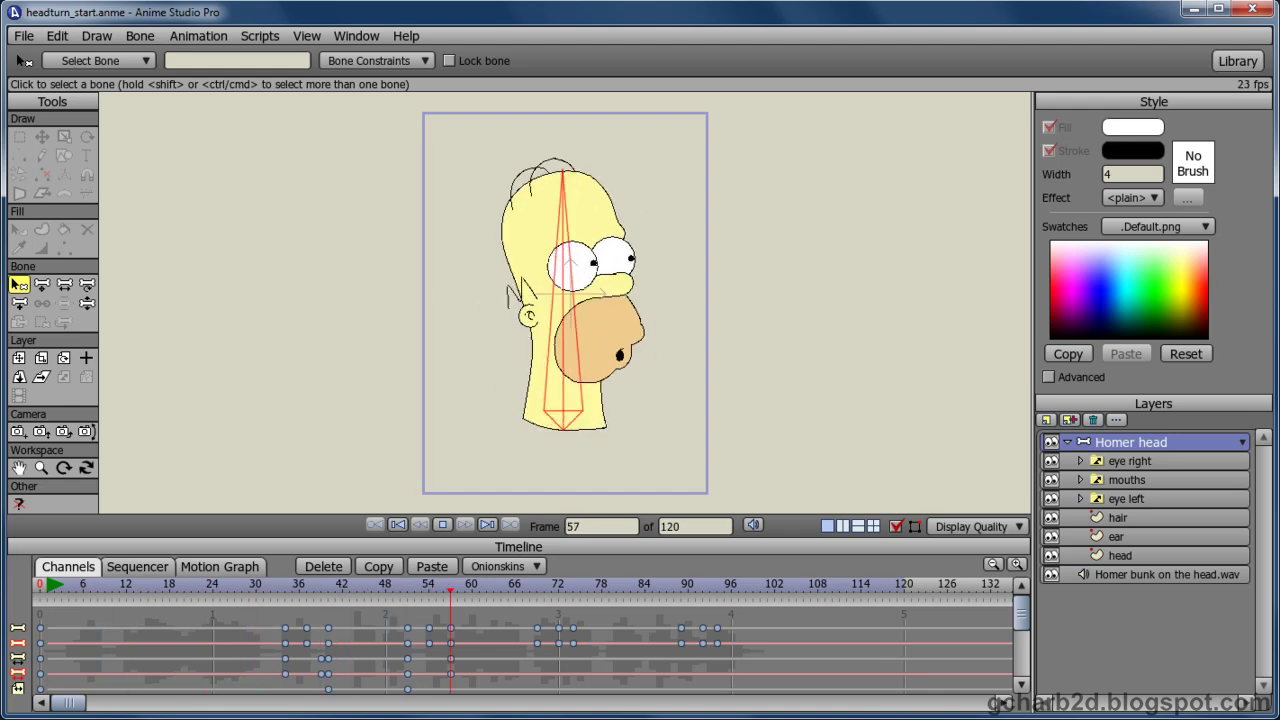
{"action": "key", "text": "space"}
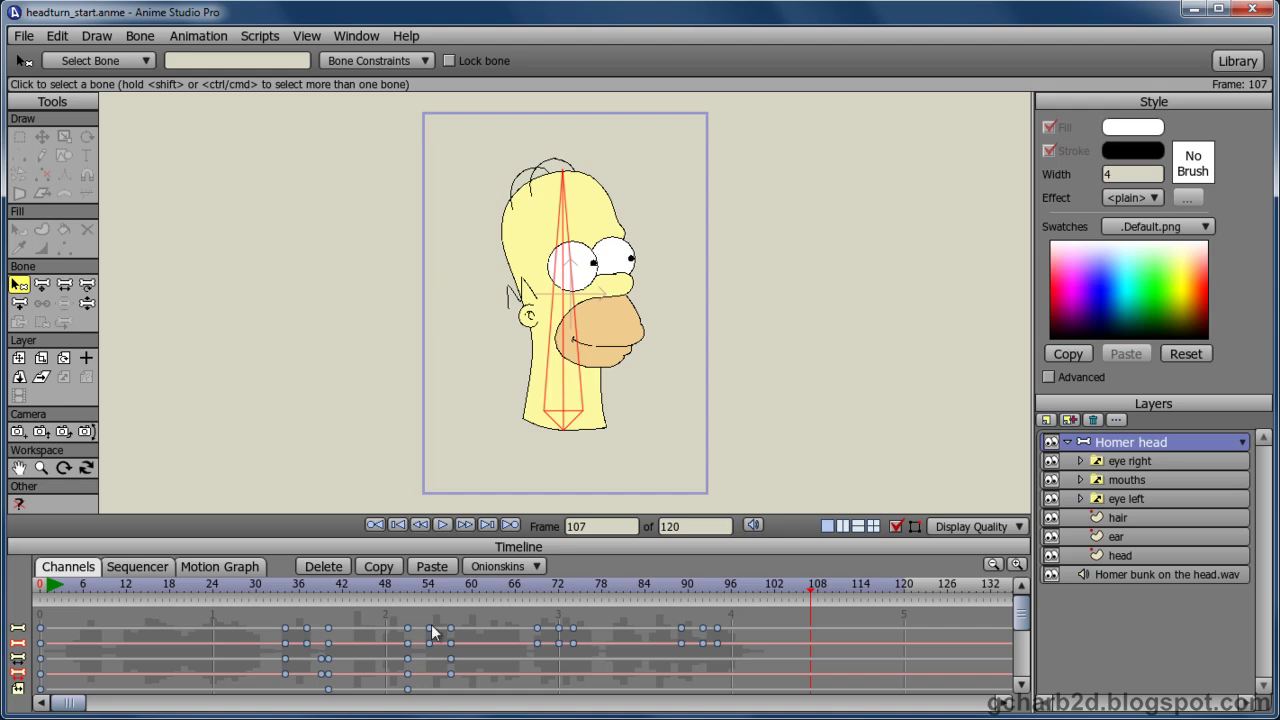
Step: Key the eye right and eye left switch layers as open on frame 34
{"action": "left_click", "coordinate": [280, 590]}
{"action": "mouse_move", "coordinate": [288, 590]}
{"action": "left_mouse_down"}
{"action": "mouse_move", "coordinate": [306, 600]}
{"action": "mouse_move", "coordinate": [297, 588]}
{"action": "left_mouse_up"}
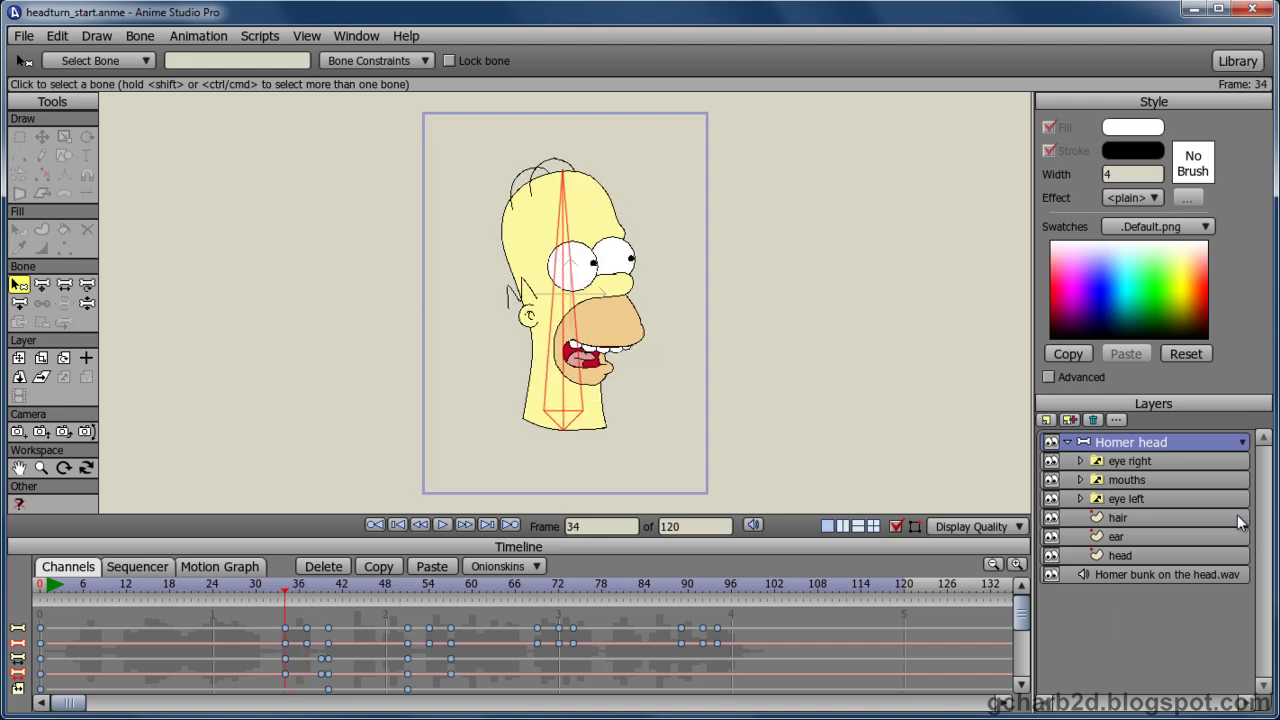
{"action": "left_click", "coordinate": [1123, 460]}
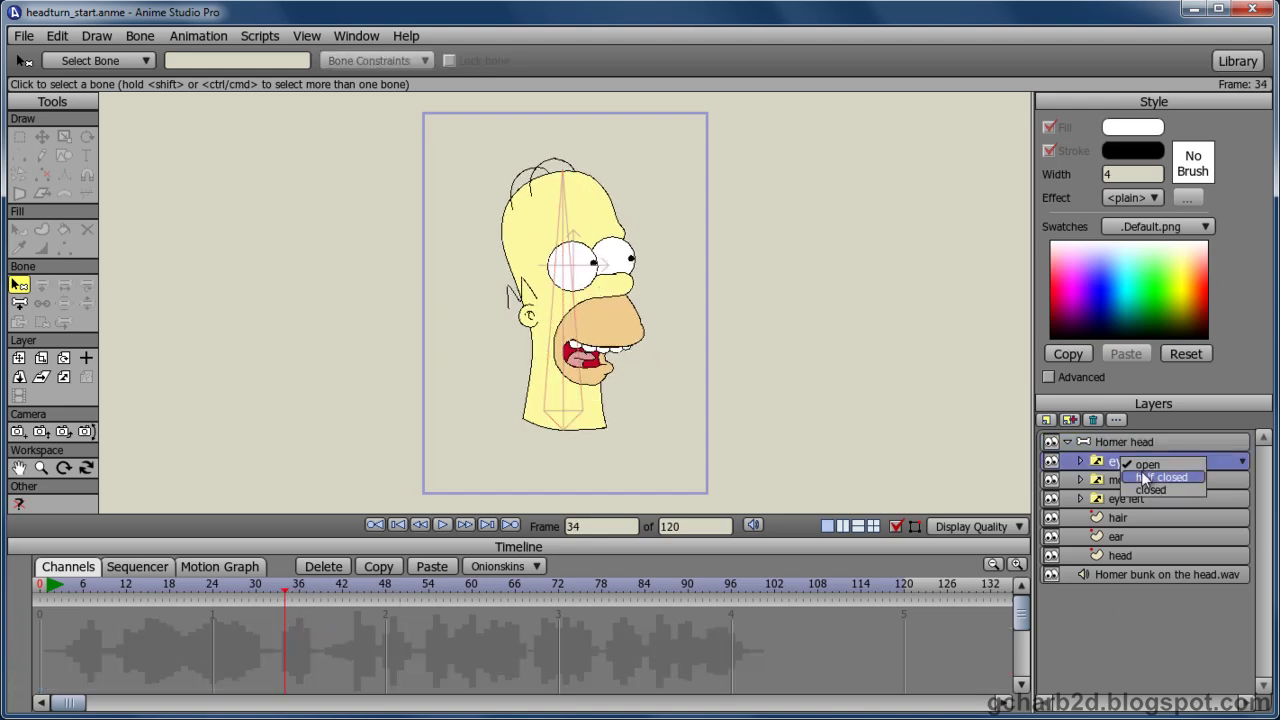
{"action": "left_click", "coordinate": [1140, 499]}
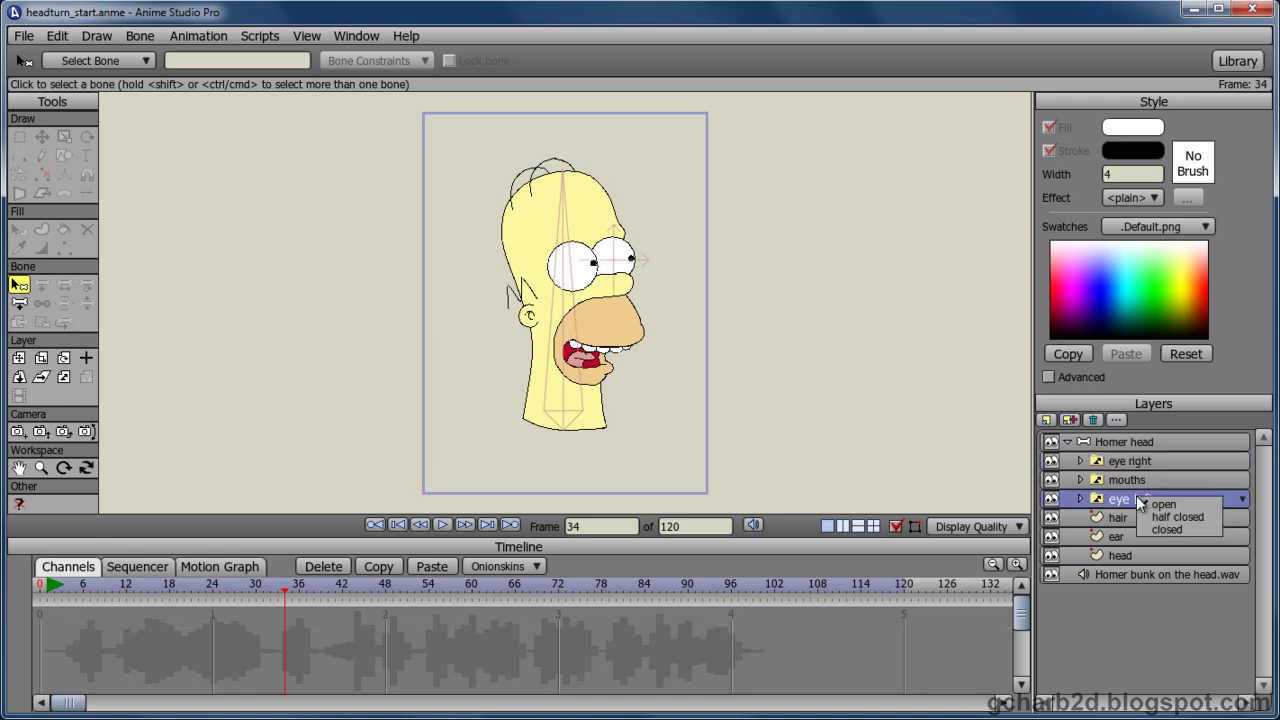
{"action": "left_click", "coordinate": [1160, 506]}
Step: Switch the eye right and eye left layers to half closed on frame 36
{"action": "key", "text": "ctrl+Right"}
{"action": "key", "text": "ctrl+Right"}
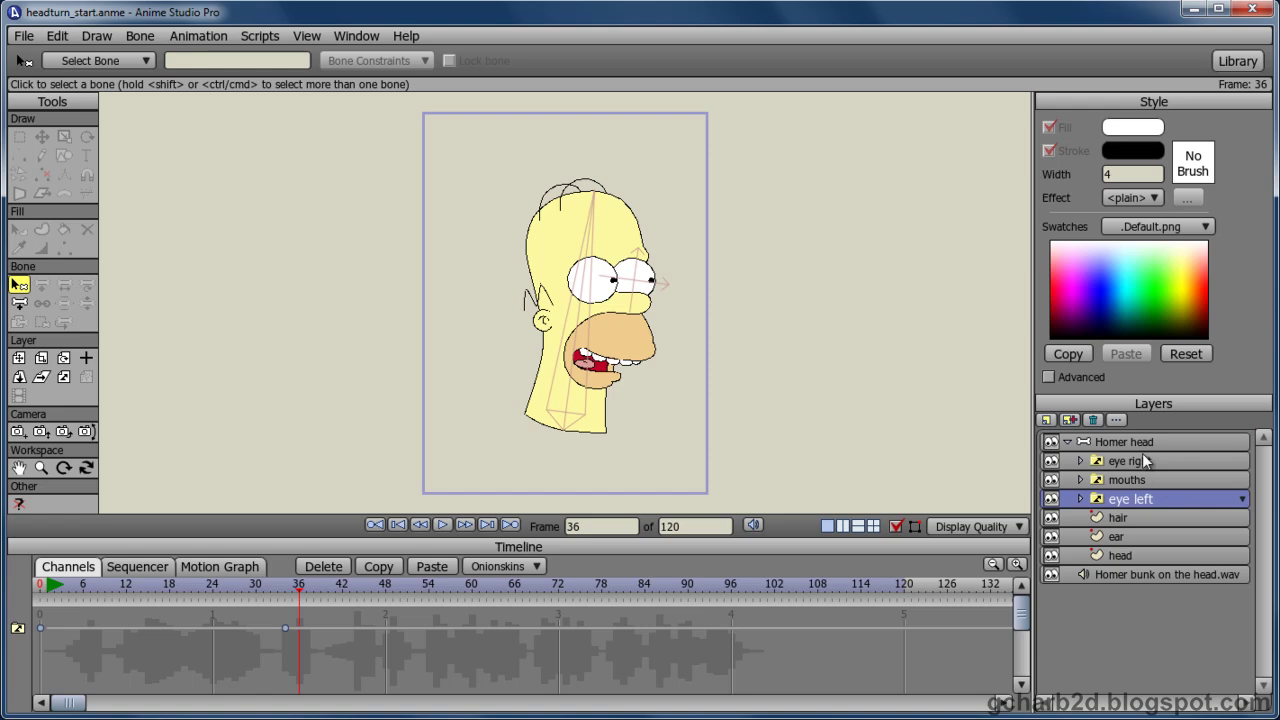
{"action": "left_click", "coordinate": [1142, 456]}
{"action": "left_click", "coordinate": [1156, 478]}
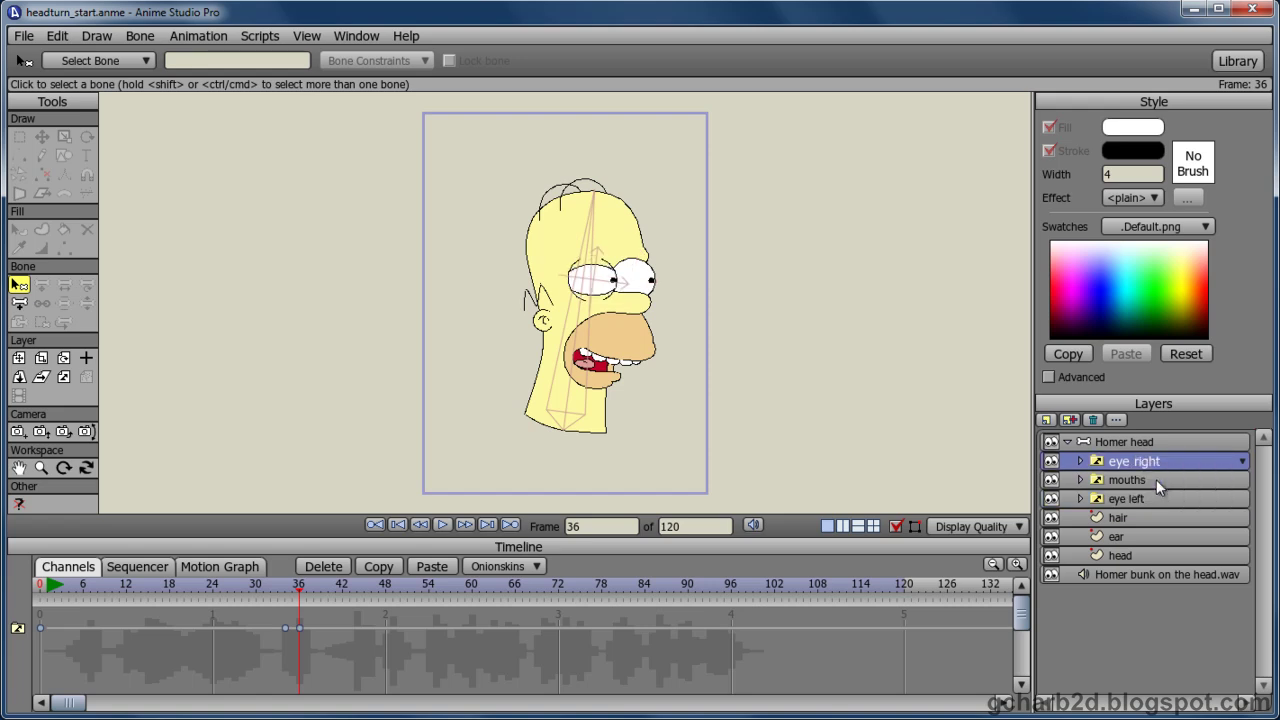
{"action": "left_click", "coordinate": [1148, 498]}
{"action": "left_click", "coordinate": [1181, 520]}
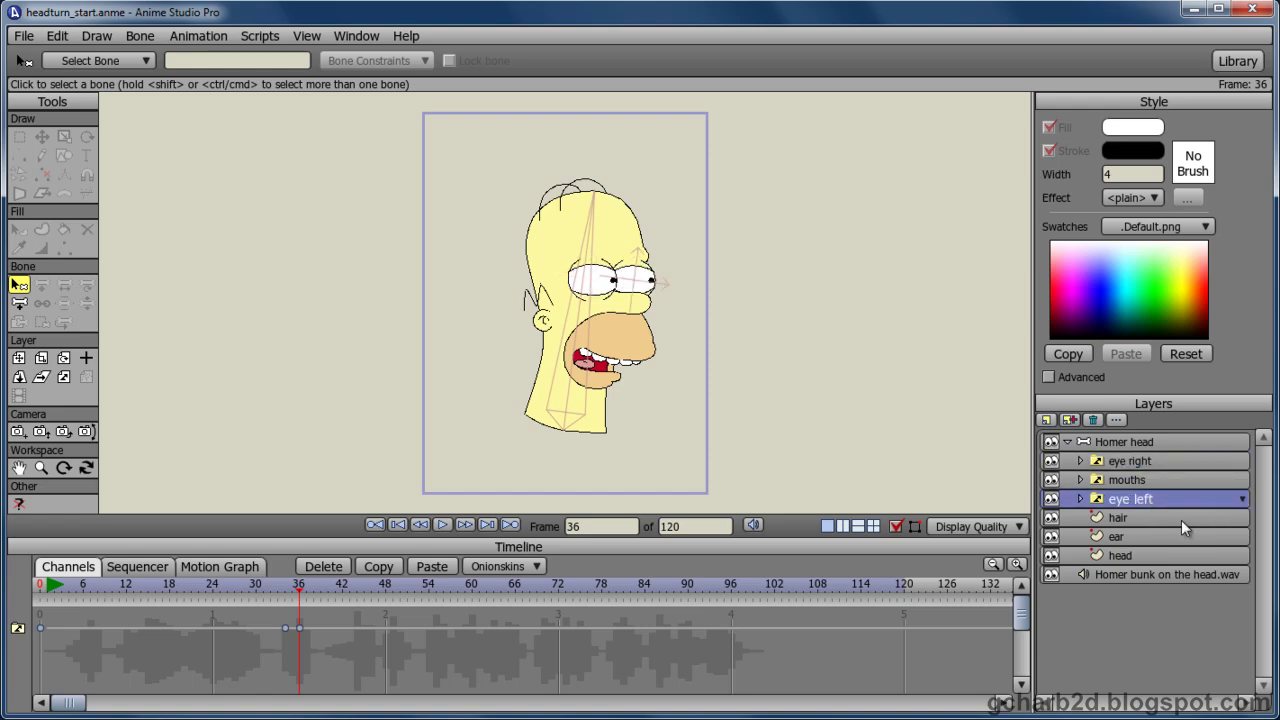
Step: Switch the eye left and eye right layers to closed on frame 37
{"action": "key", "text": "ctrl+Right"}
{"action": "left_click", "coordinate": [1157, 498]}
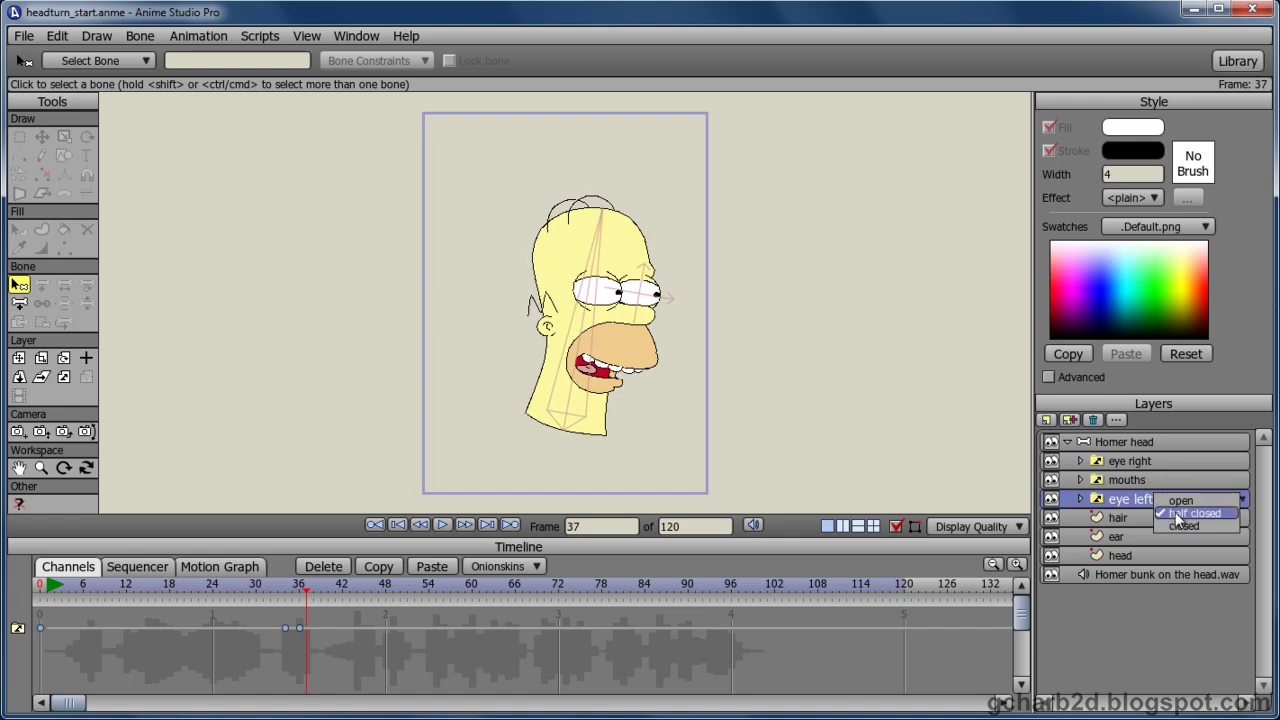
{"action": "left_click", "coordinate": [1175, 520]}
{"action": "left_click", "coordinate": [1147, 457]}
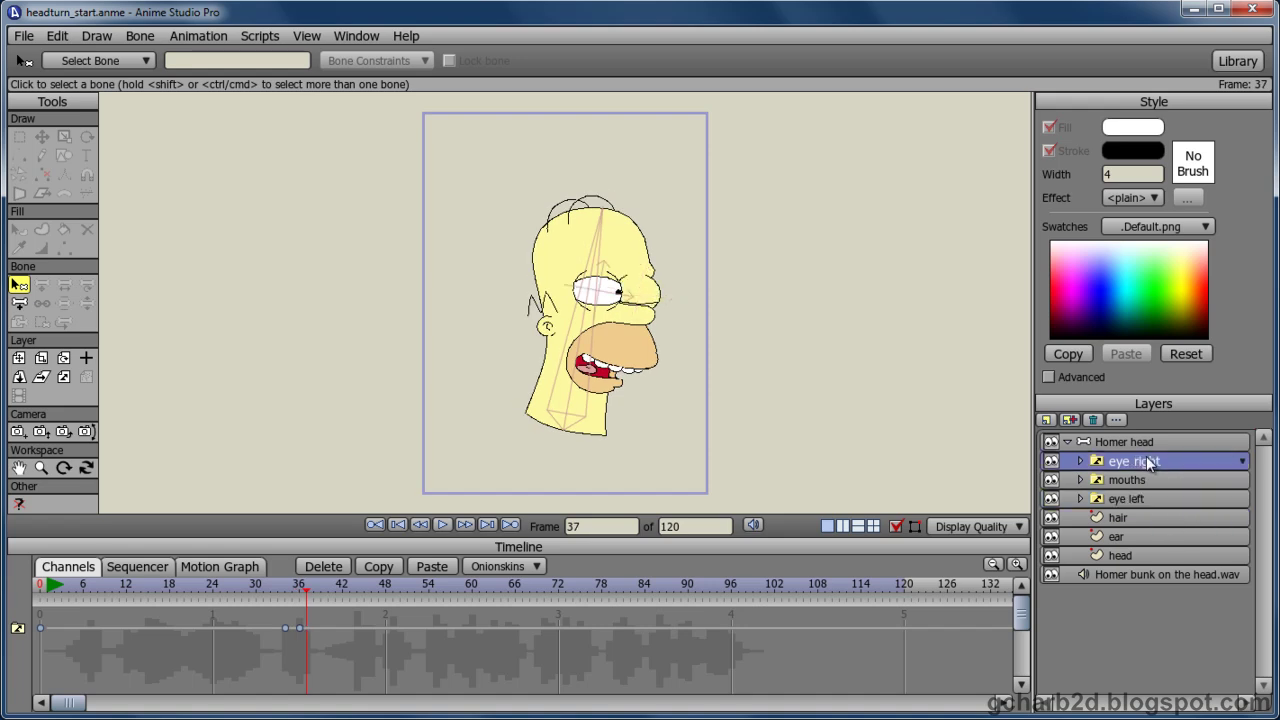
{"action": "left_click", "coordinate": [1165, 486]}
Step: Switch the eye right and eye left layers to open on frame 57, where the head finishes turning back
{"action": "key", "text": "ctrl+Right"}
{"action": "key", "text": "ctrl+Right"}
{"action": "key", "text": "ctrl+Right"}
{"action": "key", "text": "ctrl+Right"}
{"action": "key", "text": "ctrl+Right"}
{"action": "key", "text": "ctrl+Right"}
{"action": "key", "text": "ctrl+Right"}
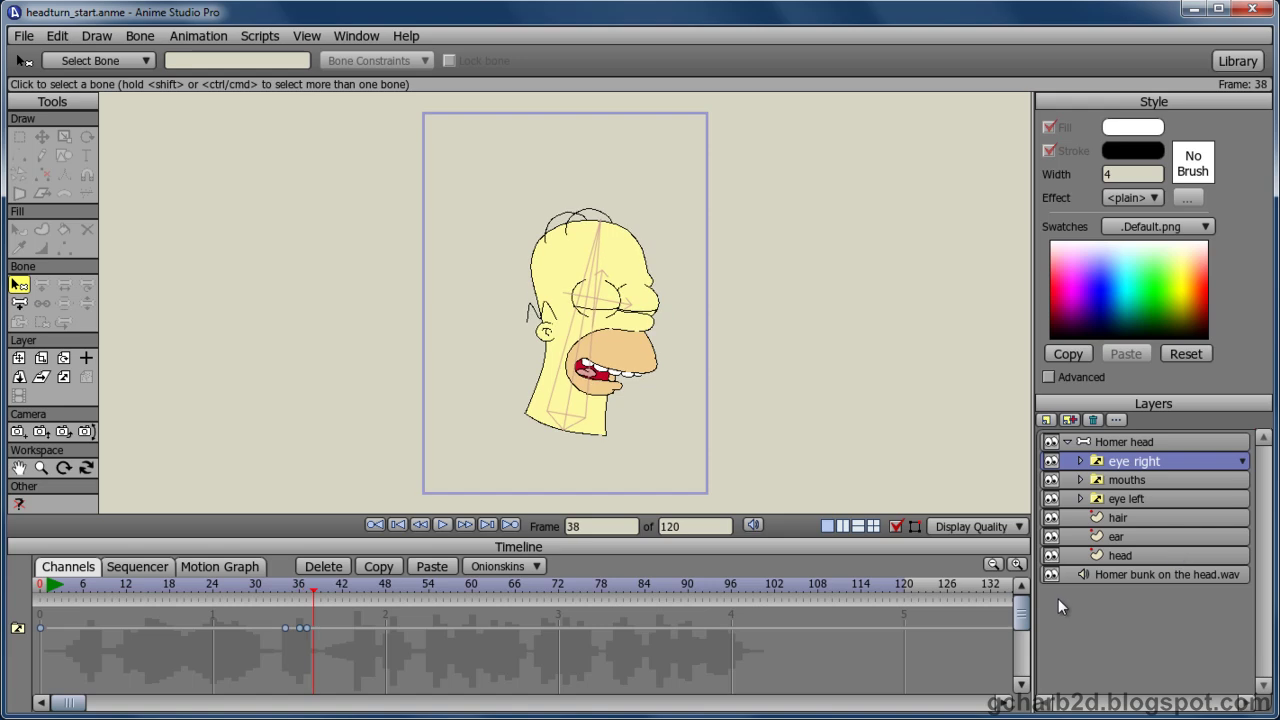
{"action": "key", "text": "ctrl+Right"}
{"action": "key", "text": "ctrl+Right"}
{"action": "key", "text": "ctrl+Right"}
{"action": "key", "text": "ctrl+Right"}
{"action": "key", "text": "ctrl+Right"}
{"action": "key", "text": "ctrl+Right"}
{"action": "key", "text": "ctrl+Right"}
{"action": "key", "text": "ctrl+Right"}
{"action": "key", "text": "ctrl+Right"}
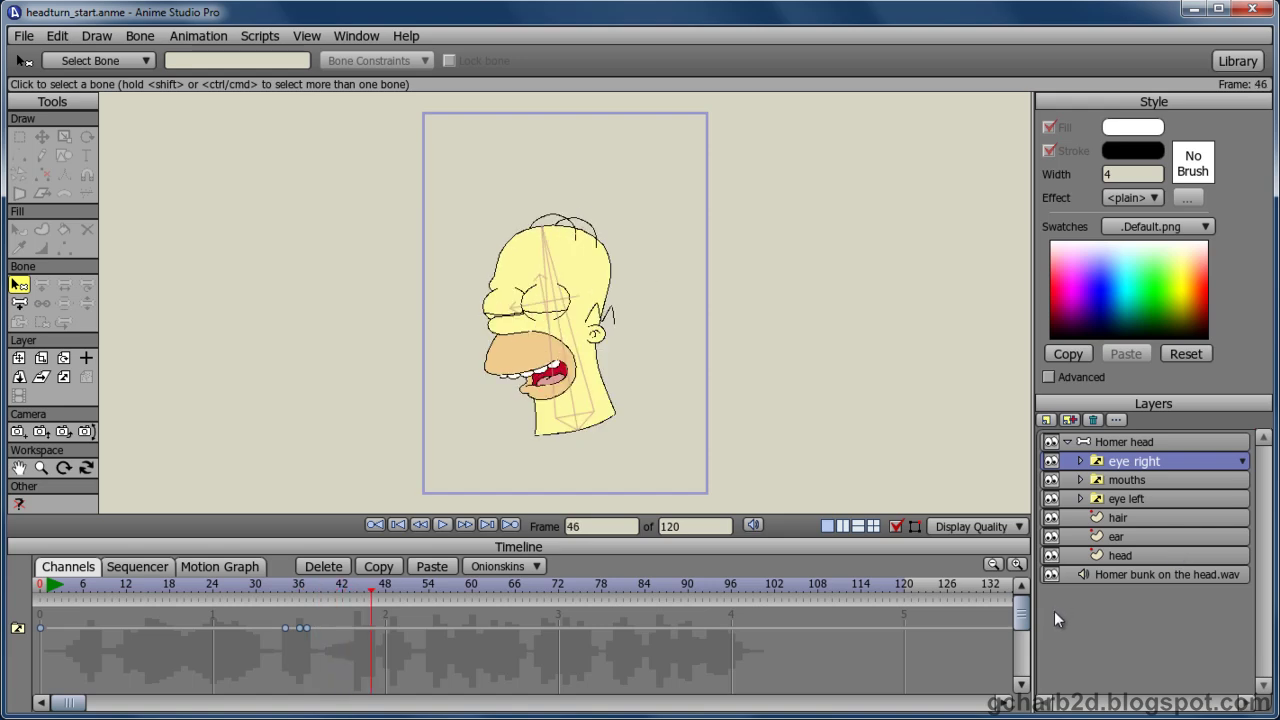
{"action": "key", "text": "ctrl+Right"}
{"action": "key", "text": "ctrl+Right"}
{"action": "key", "text": "ctrl+Right"}
{"action": "key", "text": "ctrl+Right"}
{"action": "key", "text": "ctrl+Right"}
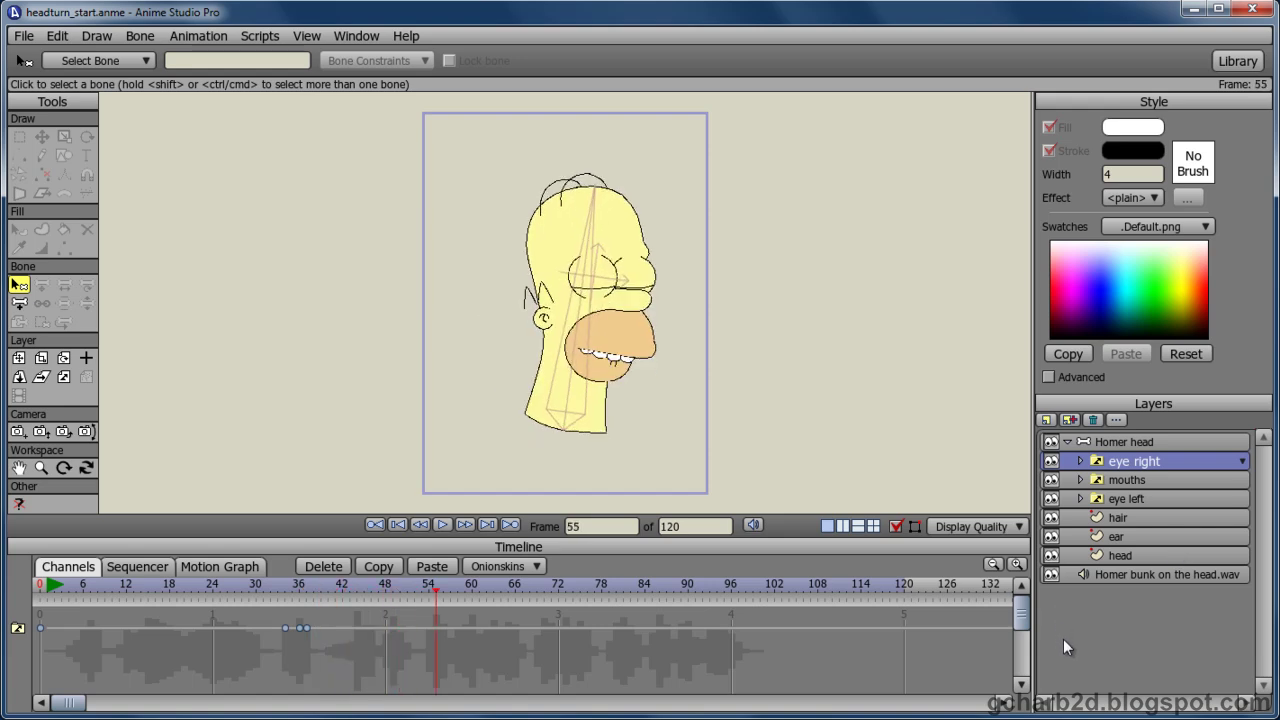
{"action": "key", "text": "ctrl+Left"}
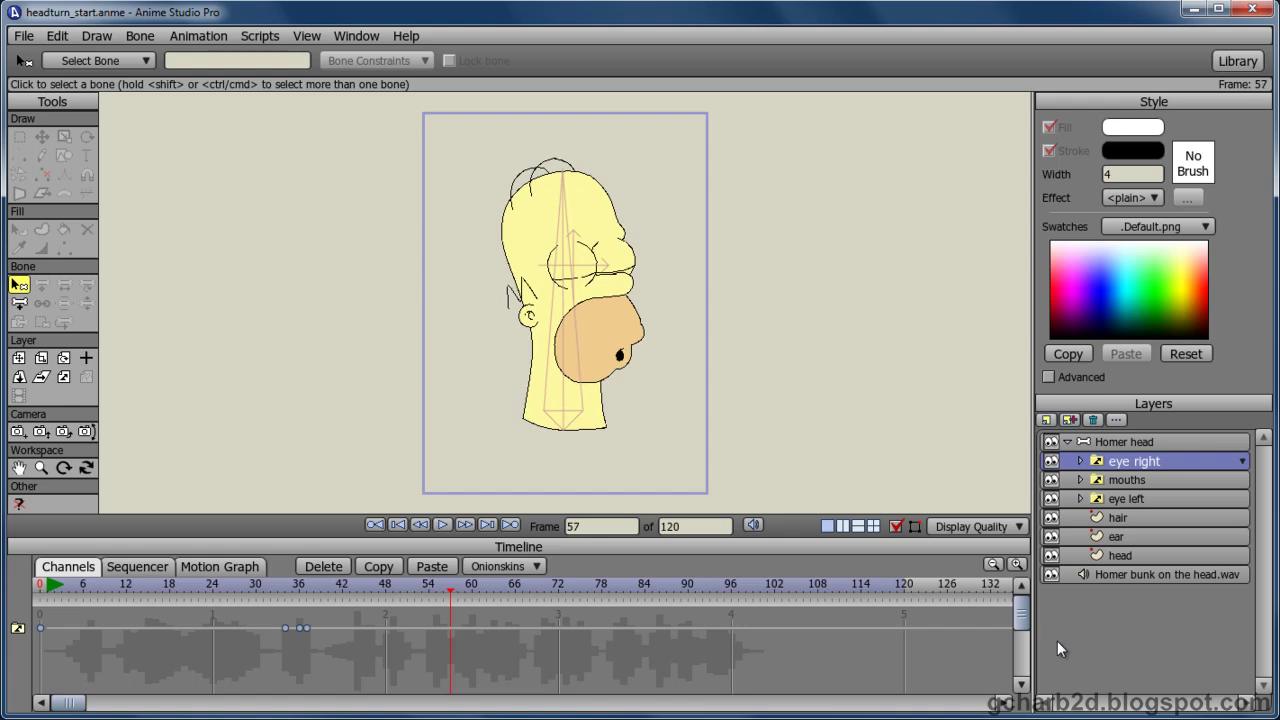
{"action": "key", "text": "ctrl+Left"}
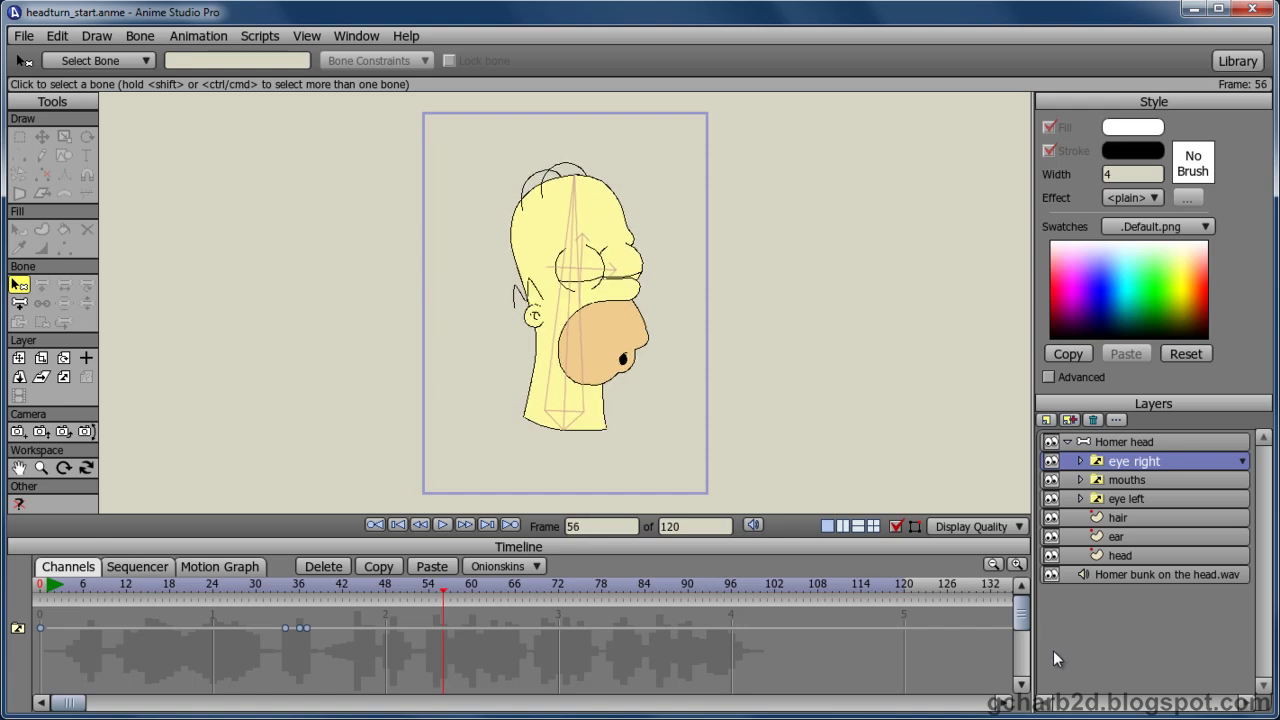
{"action": "key", "text": "ctrl+Right"}
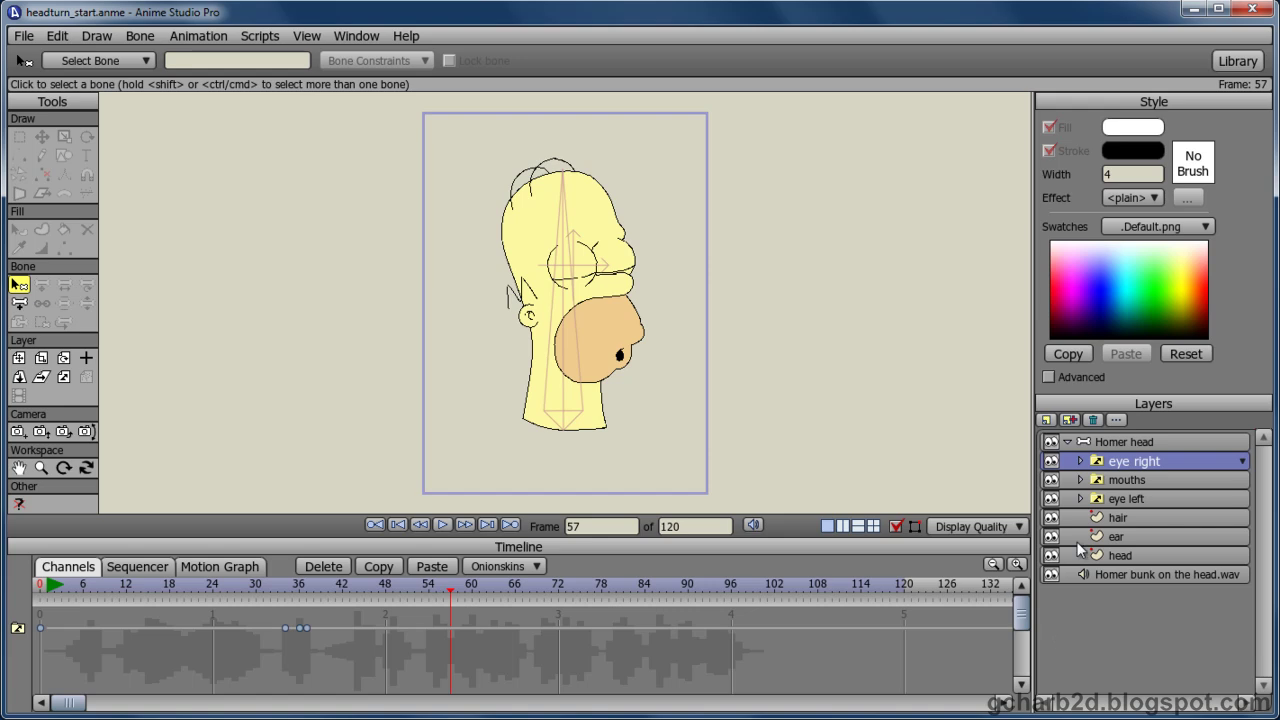
{"action": "right_click", "coordinate": [1155, 464]}
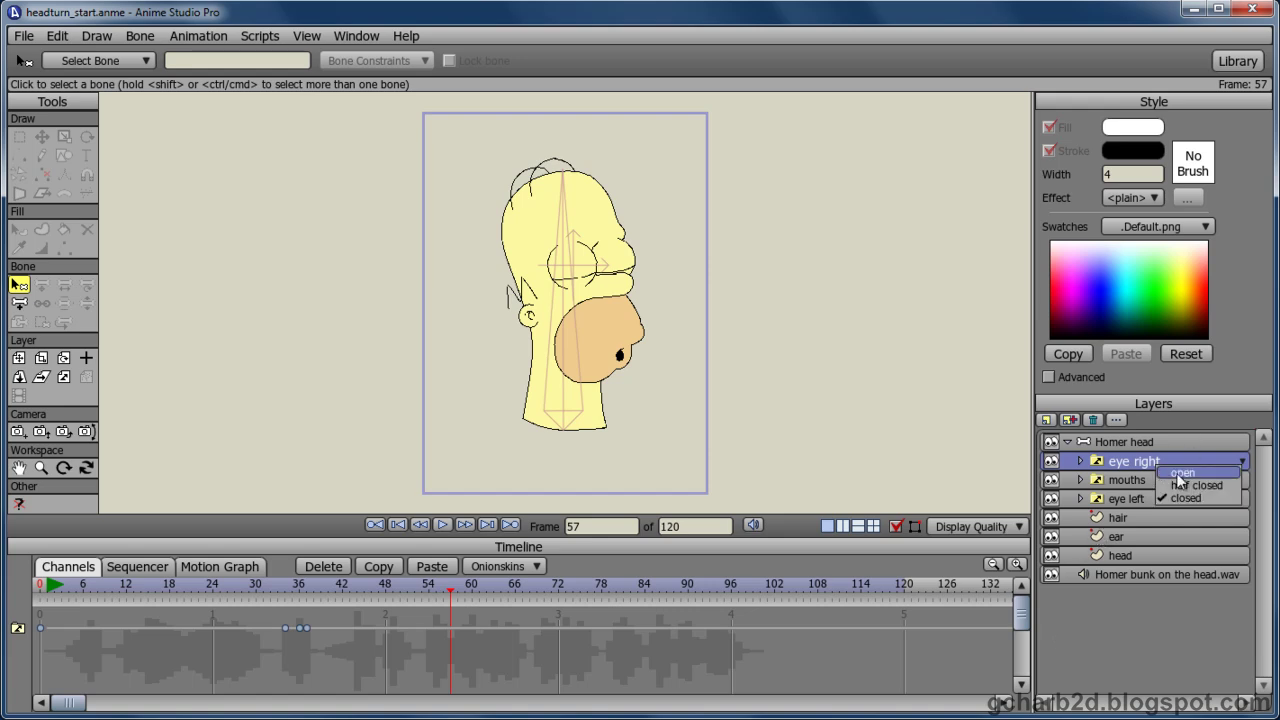
{"action": "left_click", "coordinate": [1180, 473]}
{"action": "left_click", "coordinate": [1149, 499]}
{"action": "right_click", "coordinate": [1151, 500]}
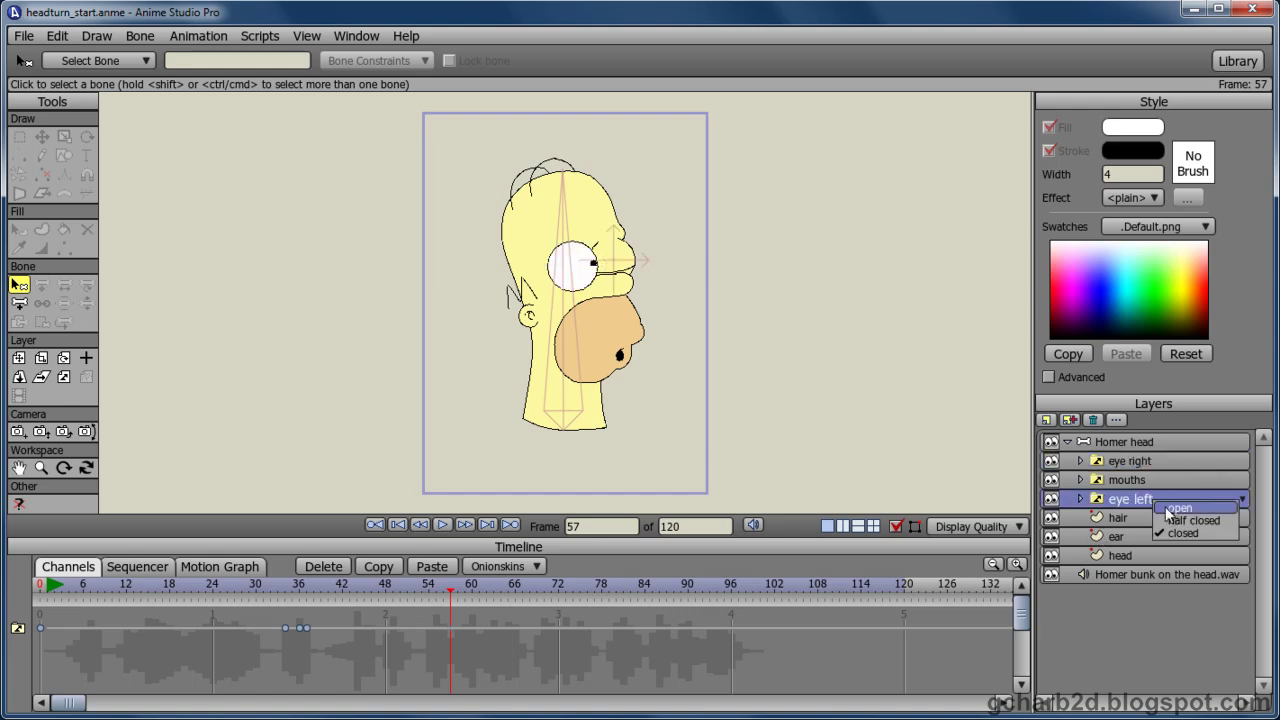
{"action": "left_click", "coordinate": [1166, 508]}
Step: Switch the eye left and eye right layers to half closed on frame 56
{"action": "key", "text": "ctrl+Left"}
{"action": "key", "text": "ctrl+Left"}
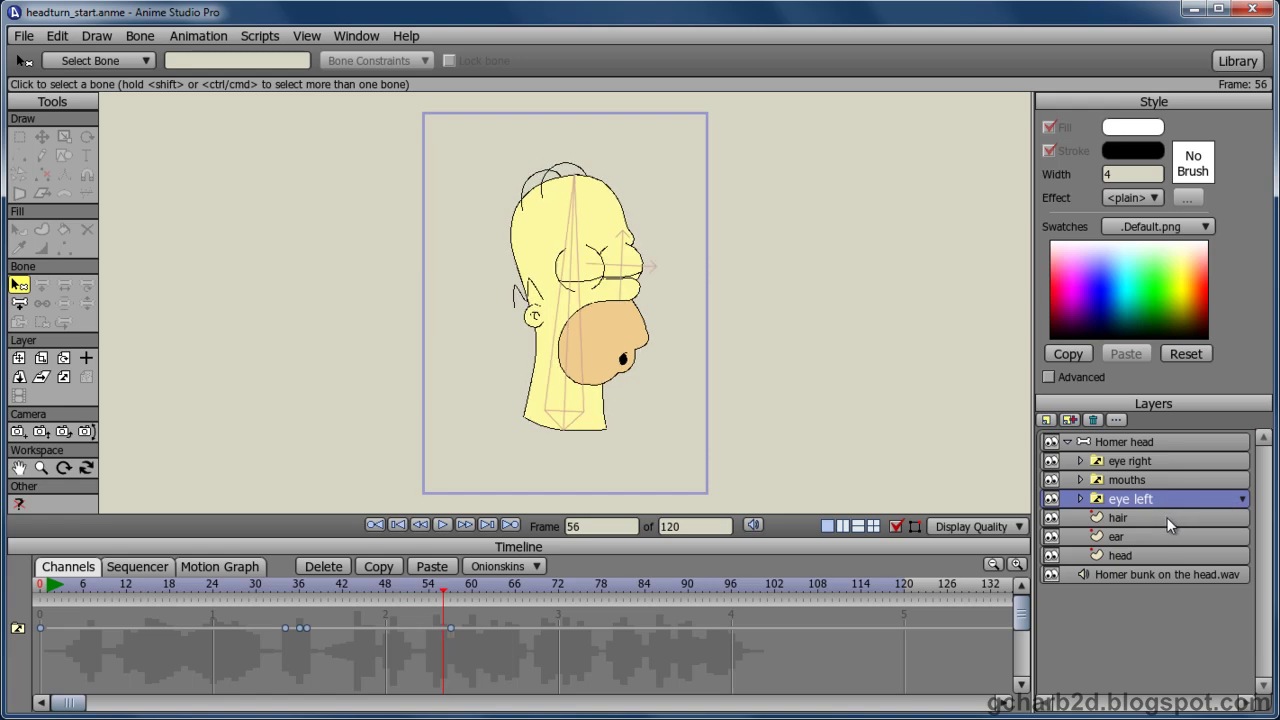
{"action": "key", "text": "ctrl+Right"}
{"action": "left_click", "coordinate": [1161, 497]}
{"action": "left_click", "coordinate": [1175, 513]}
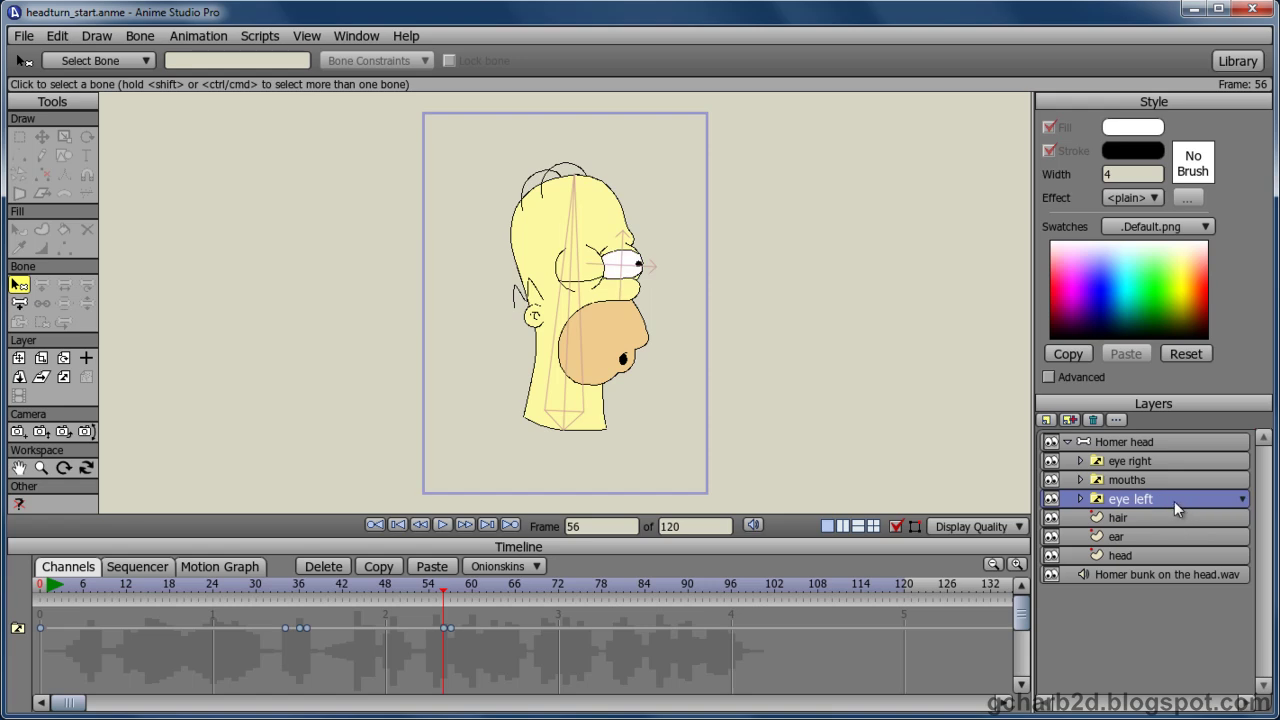
{"action": "left_click", "coordinate": [1156, 459]}
{"action": "left_click", "coordinate": [1172, 477]}
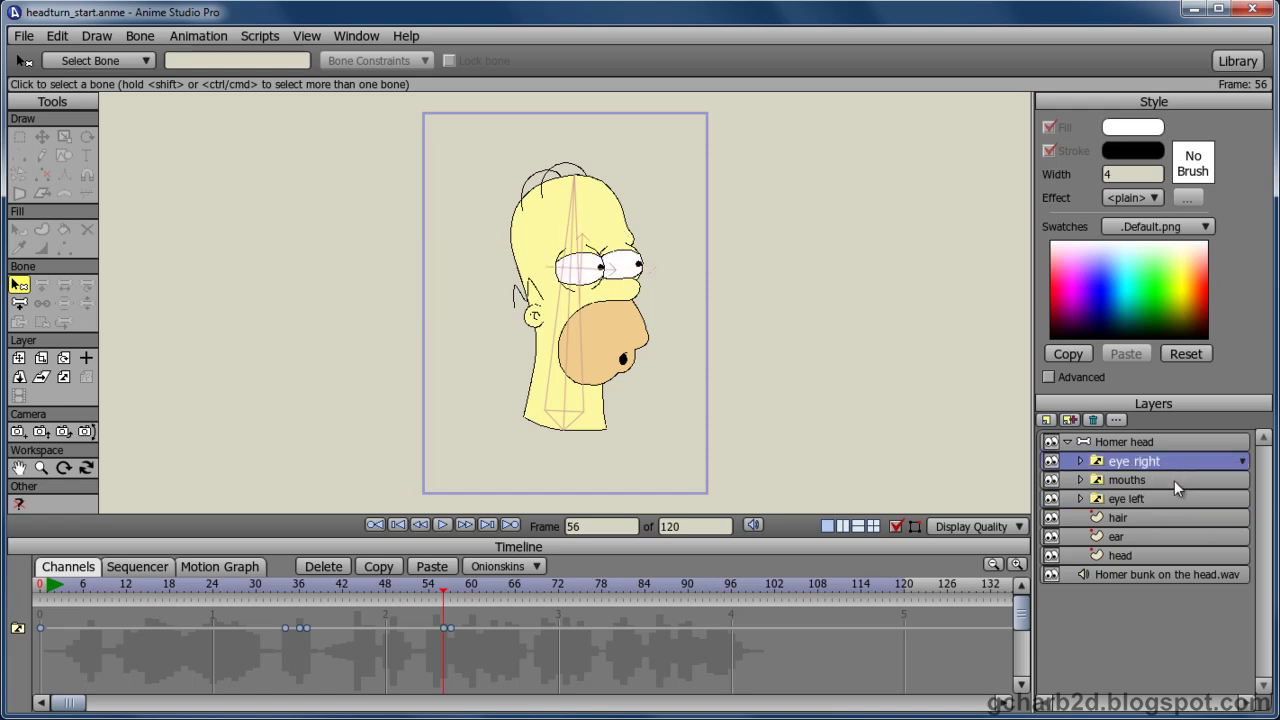
Step: Key the eye right and eye left switch layers as closed on frame 54
{"action": "key", "text": "ctrl+Left"}
{"action": "key", "text": "ctrl+Left"}
{"action": "left_click", "coordinate": [1163, 463]}
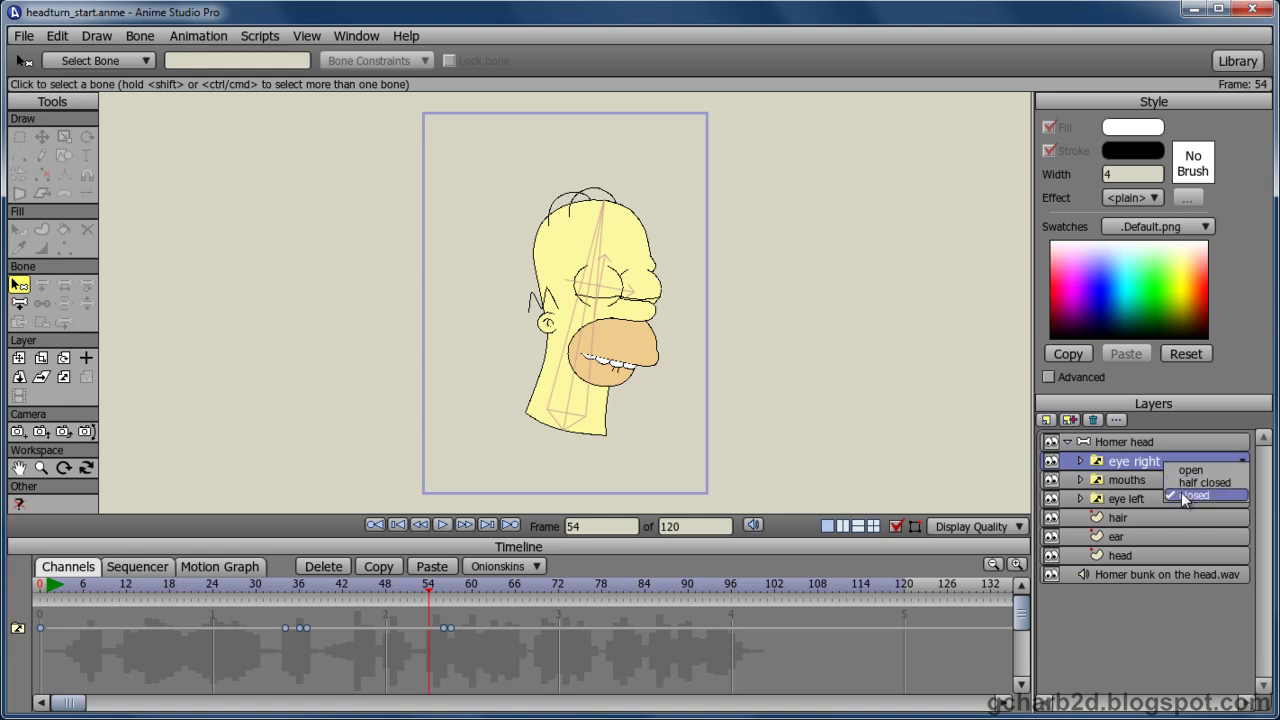
{"action": "left_click", "coordinate": [1181, 485]}
{"action": "left_click", "coordinate": [1159, 496]}
{"action": "left_click", "coordinate": [1159, 496]}
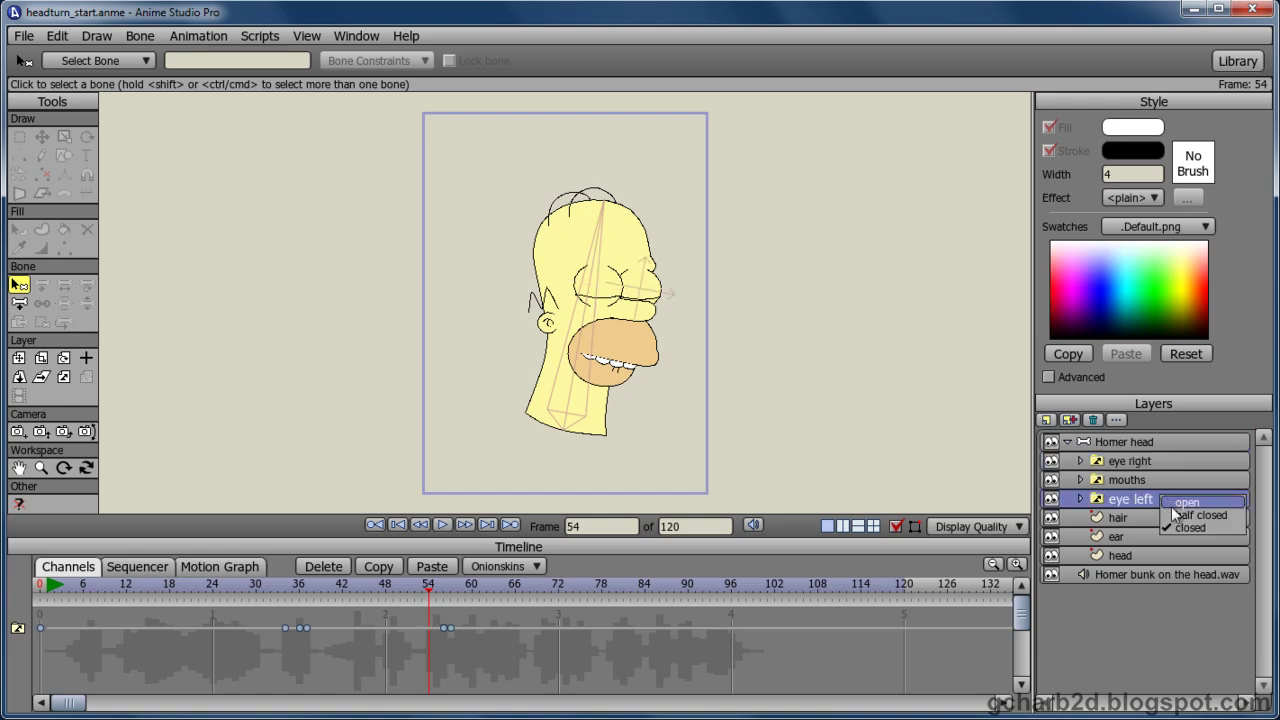
{"action": "left_click", "coordinate": [1177, 527]}
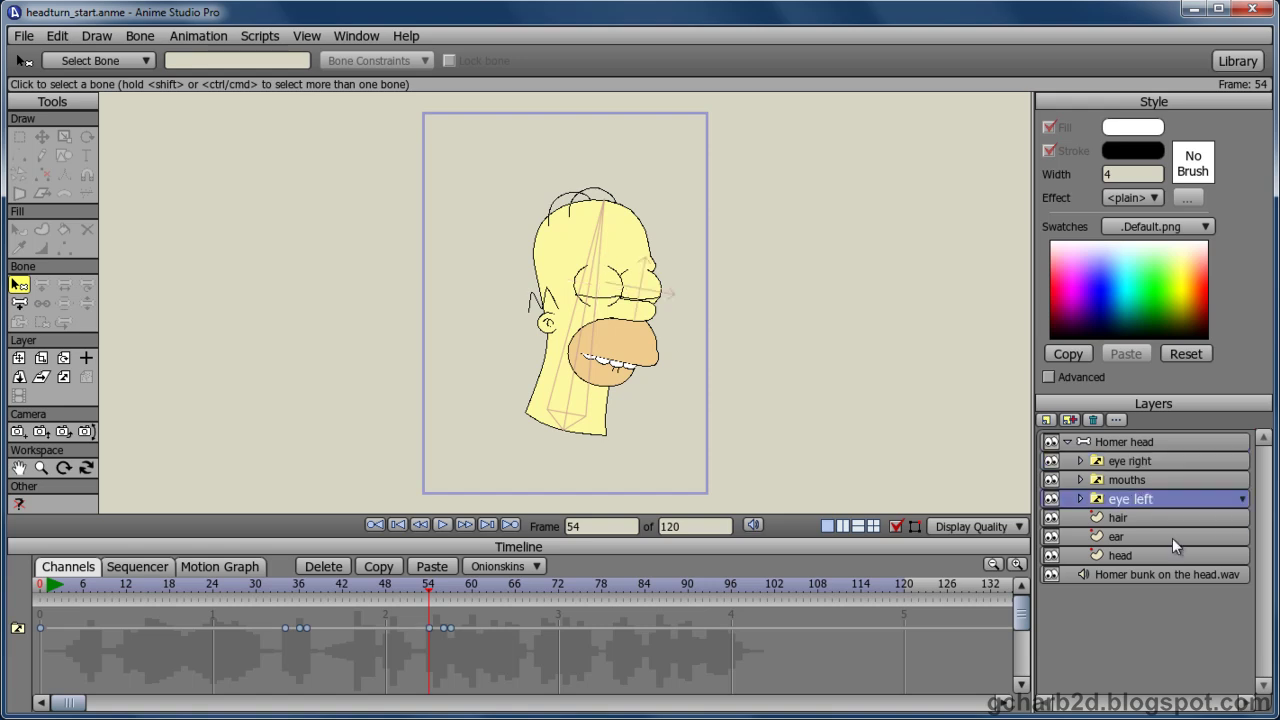
Step: Play the animation from the start to check the blink, stop playback and generate a preview
{"action": "left_click", "coordinate": [398, 525]}
{"action": "key", "text": "space"}
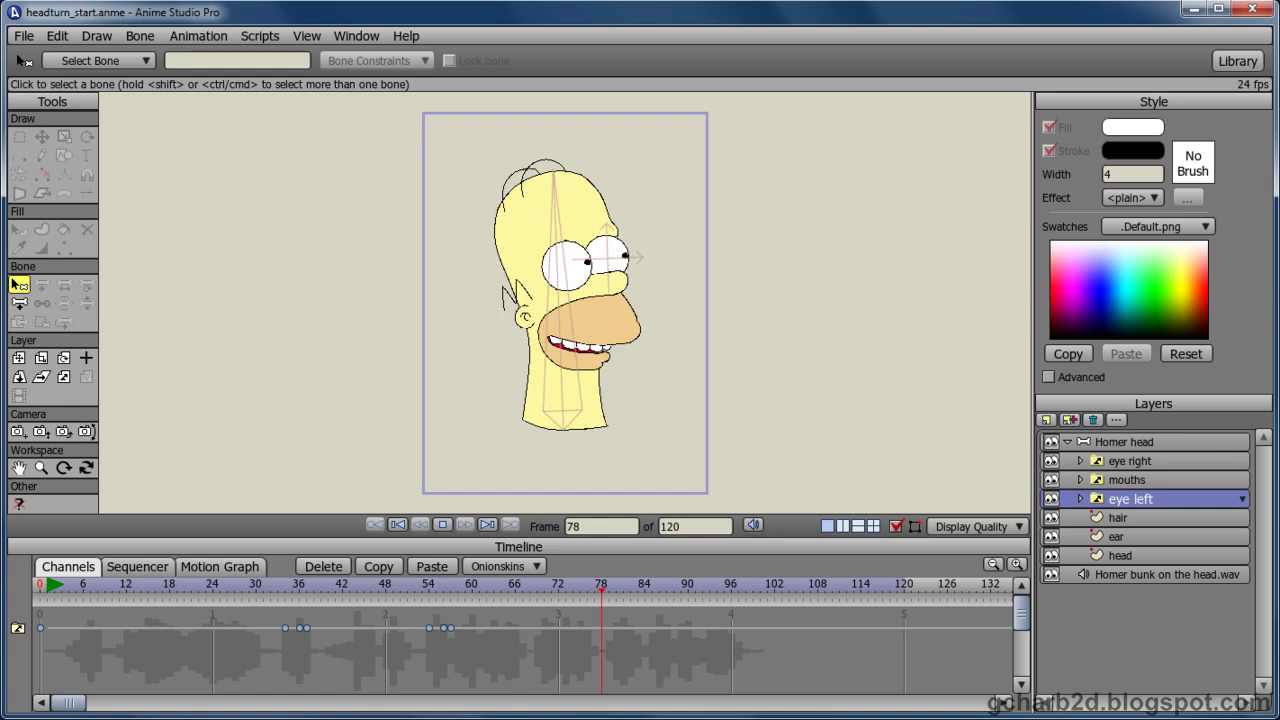
{"action": "key", "text": "space"}
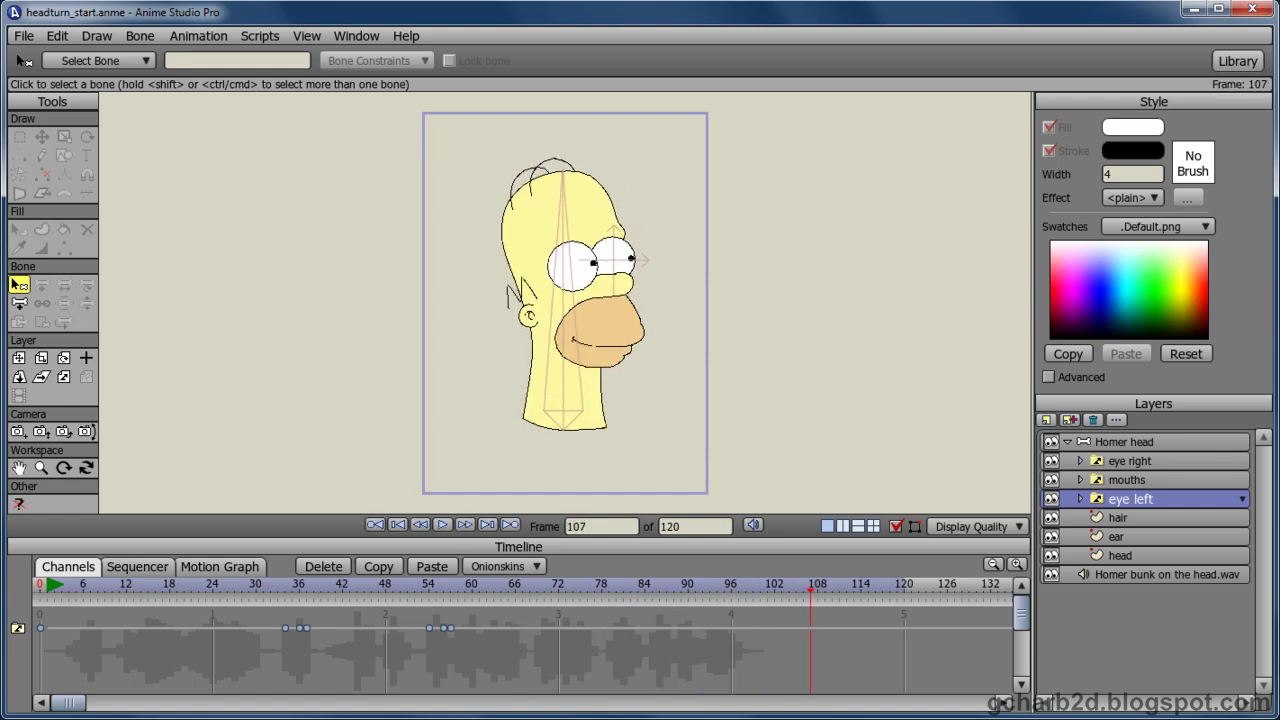
{"action": "key", "text": "ctrl+r"}
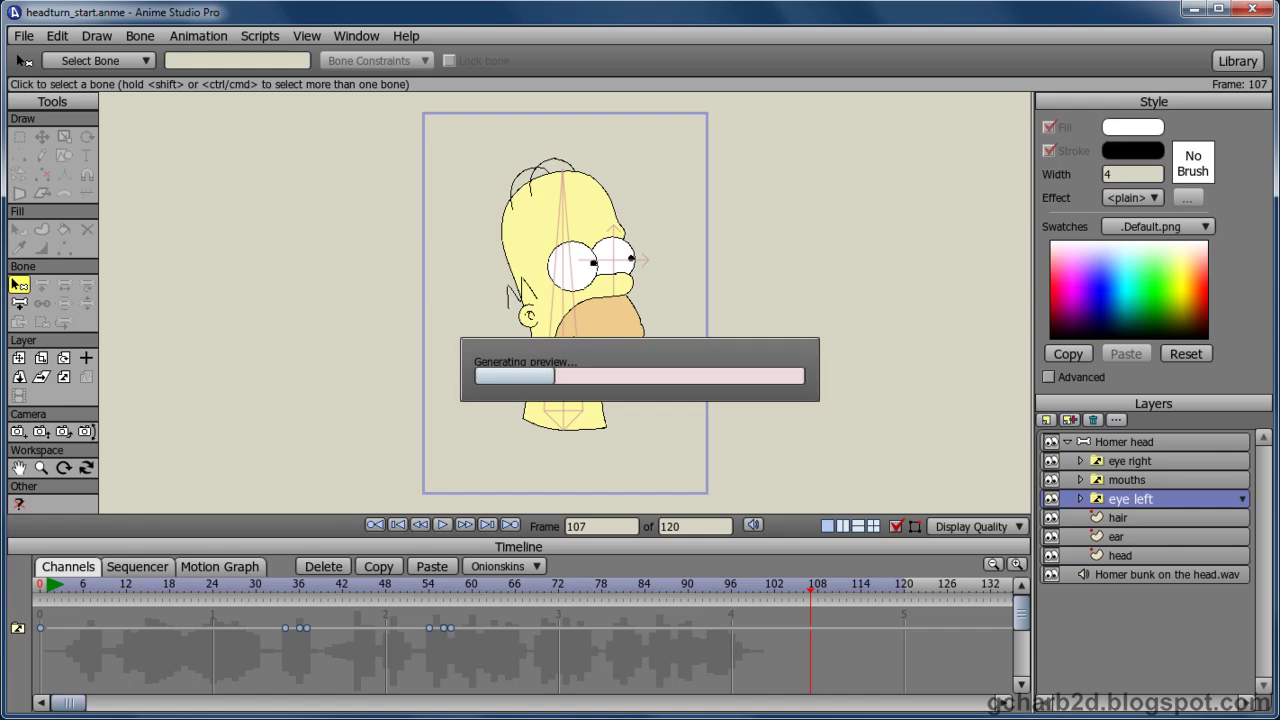